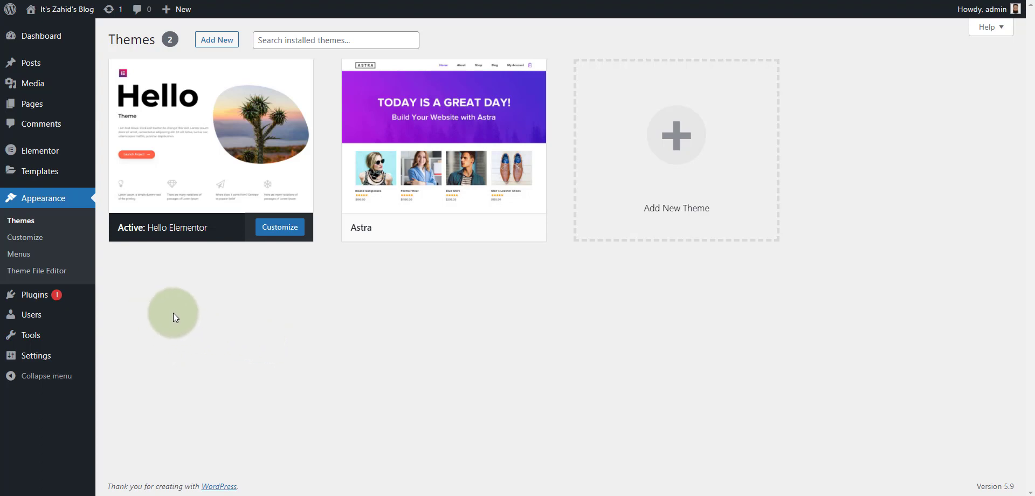
# Step: Search the plugin directory for "import kit" and activate the Template Kit – Import plugin by Envato
pyautogui.moveTo(30, 297)
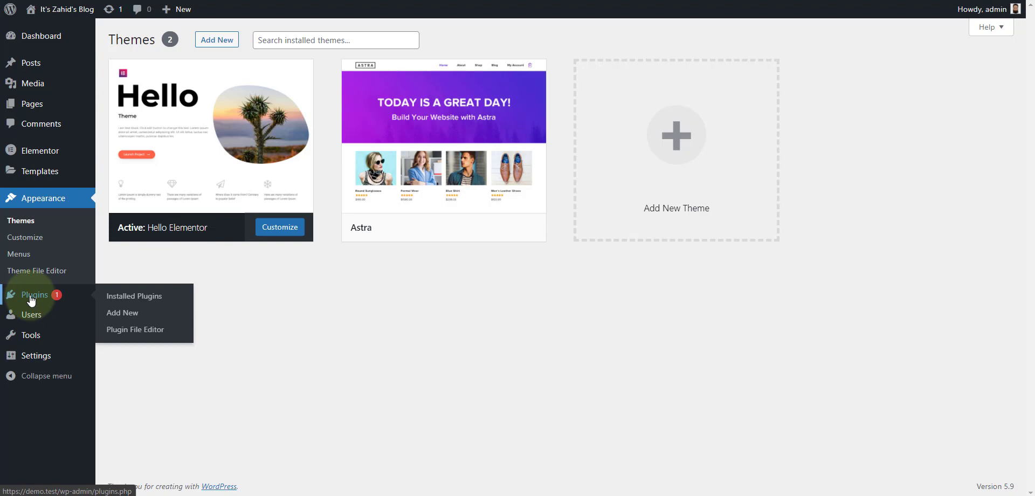
pyautogui.click(129, 318)
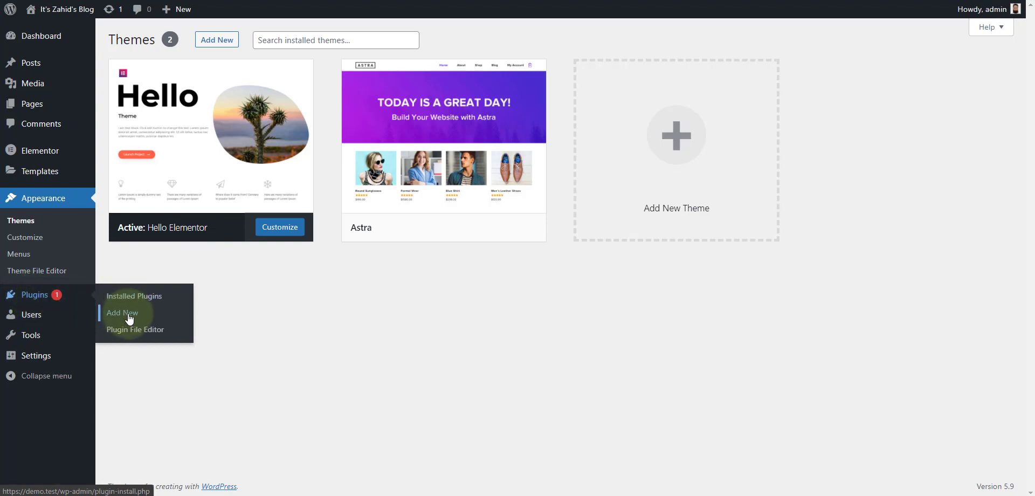
pyautogui.click(129, 317)
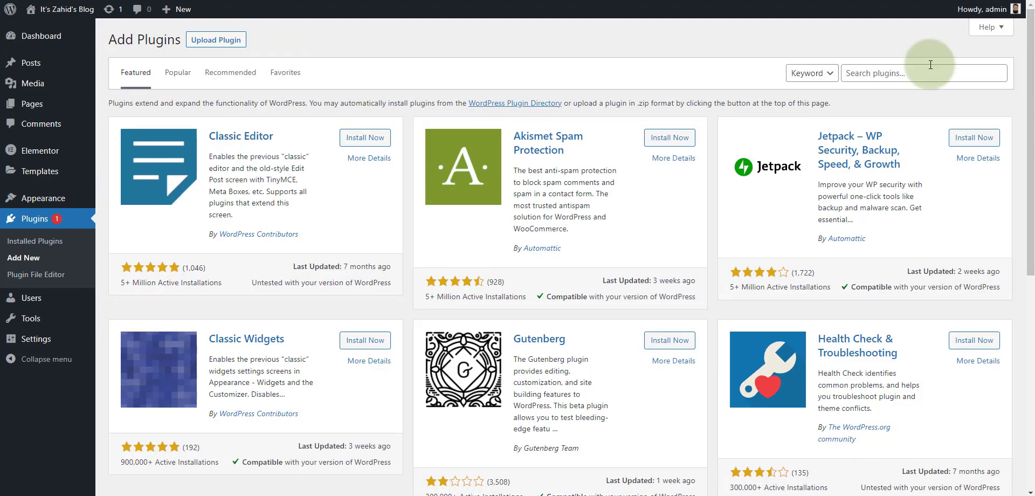
pyautogui.click(904, 74)
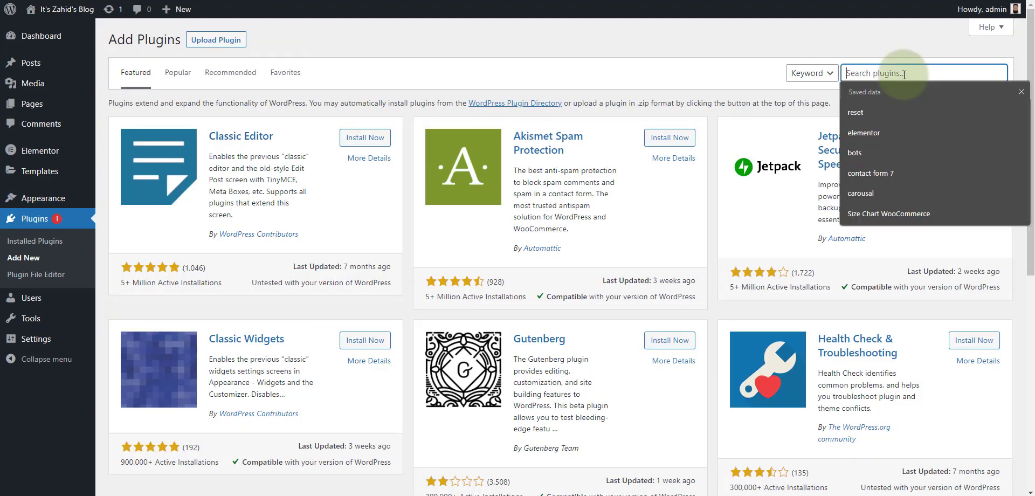
pyautogui.write('import ')
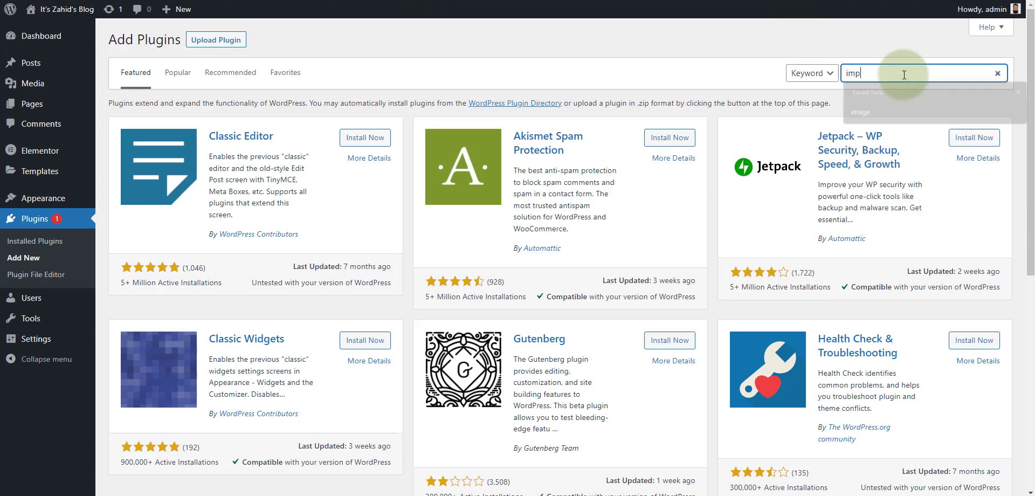
pyautogui.write('kit')
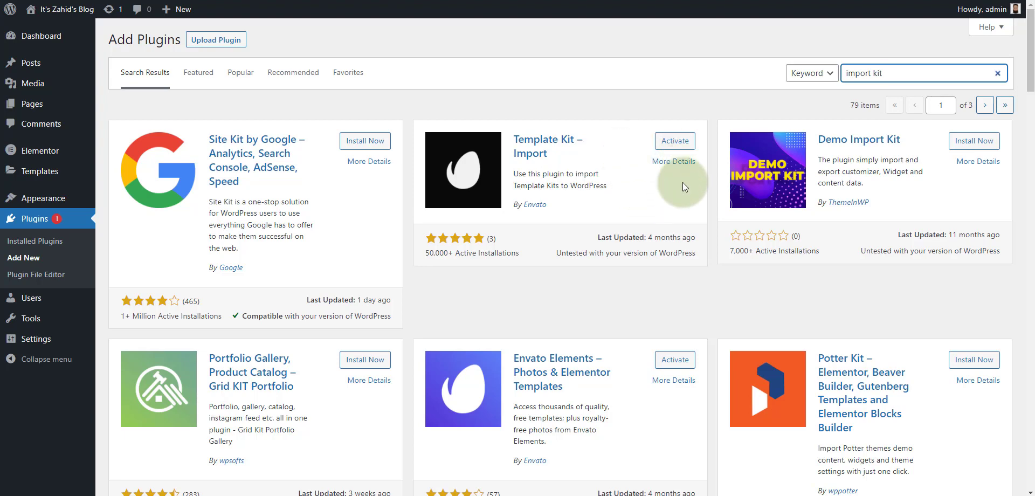
pyautogui.click(677, 145)
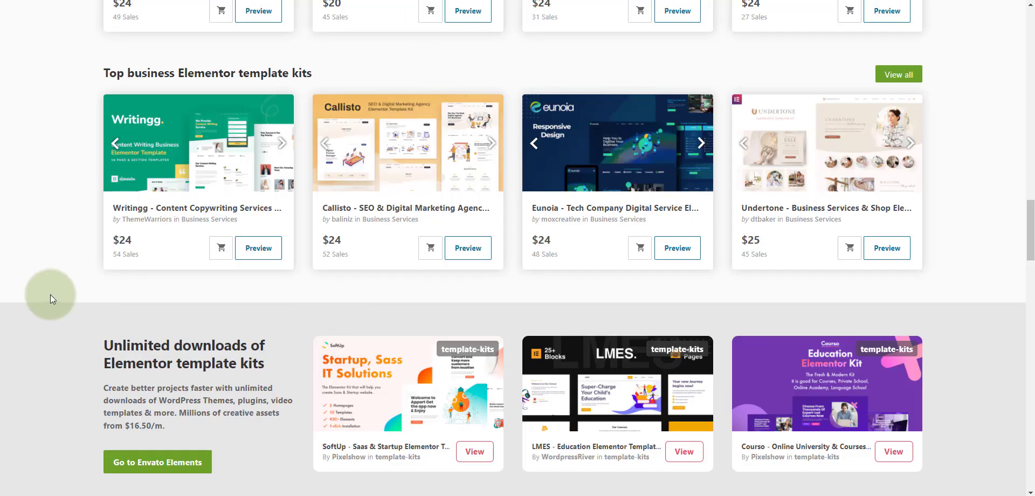
# Step: Browse ThemeForest's Elementor Template Kits page, examining its categories, weekly bestsellers, kits under $40 and new bestsellers
pyautogui.scroll(20, 50, 294)
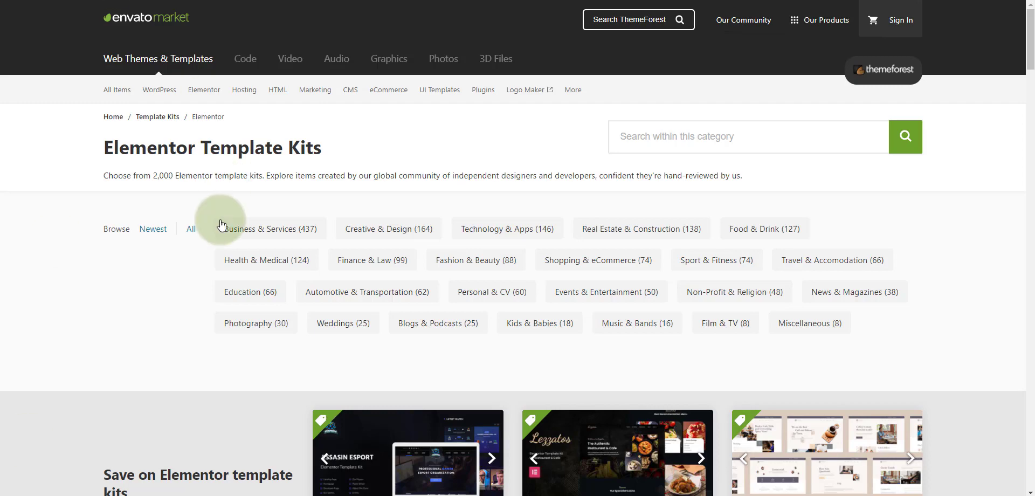
pyautogui.scroll(-5, 209, 162)
pyautogui.scroll(-10, 209, 162)
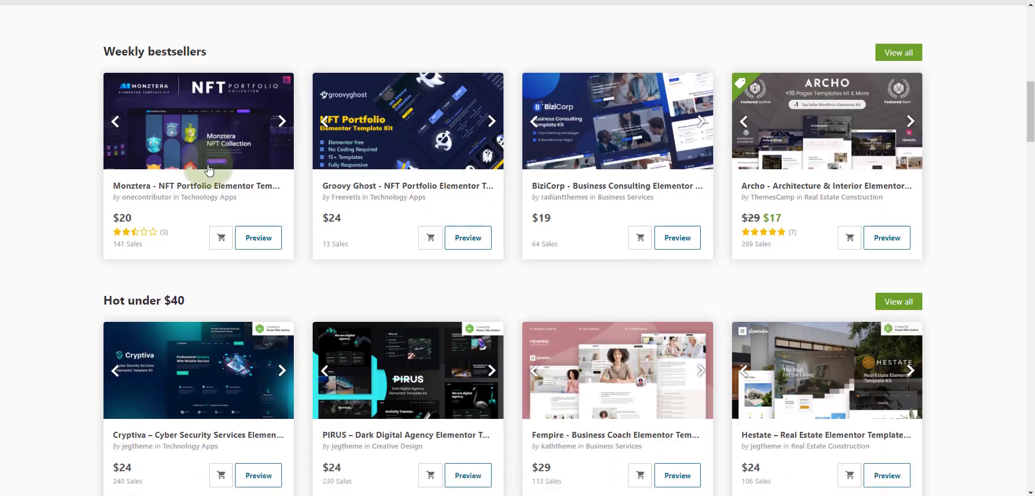
pyautogui.scroll(-3, 74, 179)
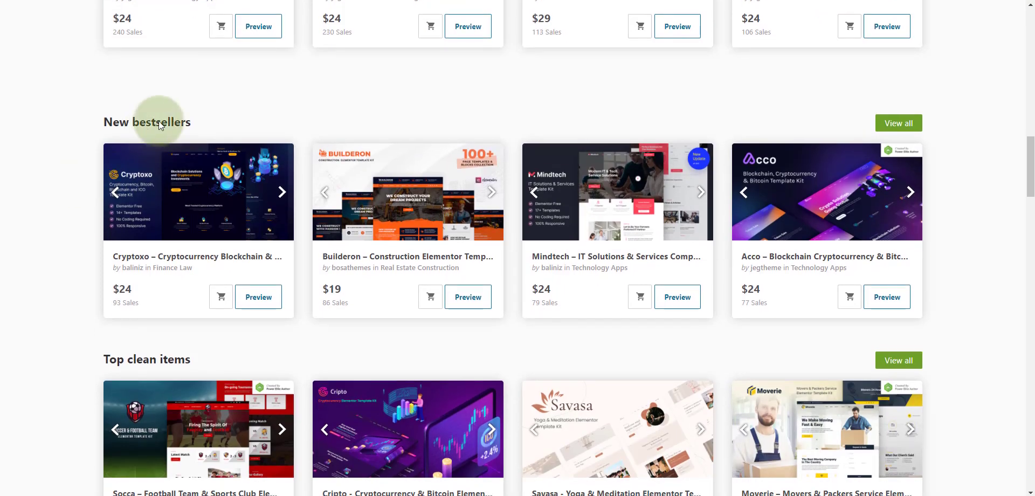
pyautogui.scroll(1, 240, 118)
pyautogui.scroll(2, 240, 118)
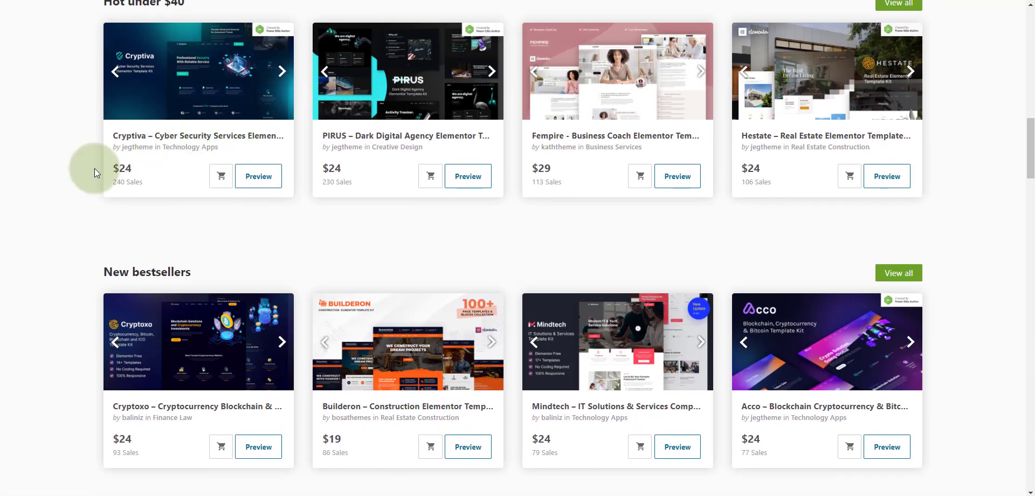
pyautogui.scroll(-5, 96, 172)
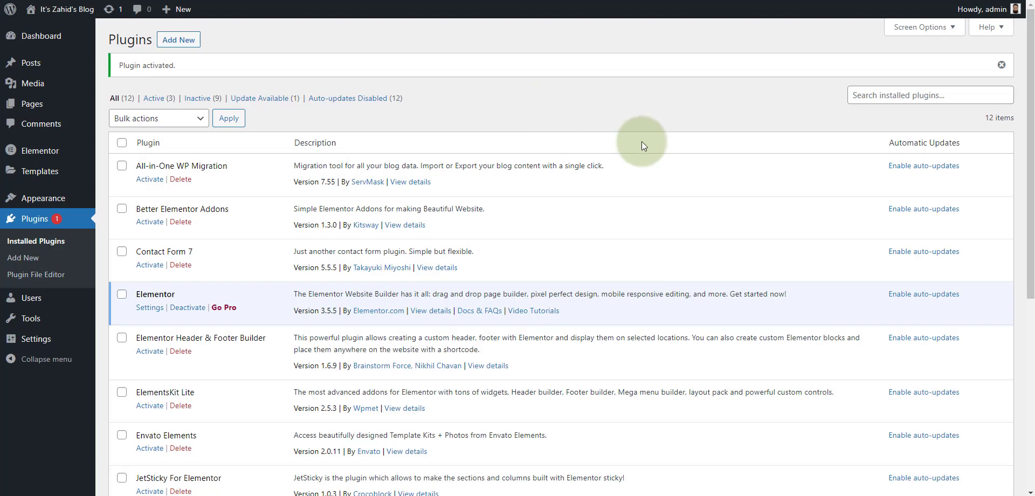
pyautogui.moveTo(27, 317)
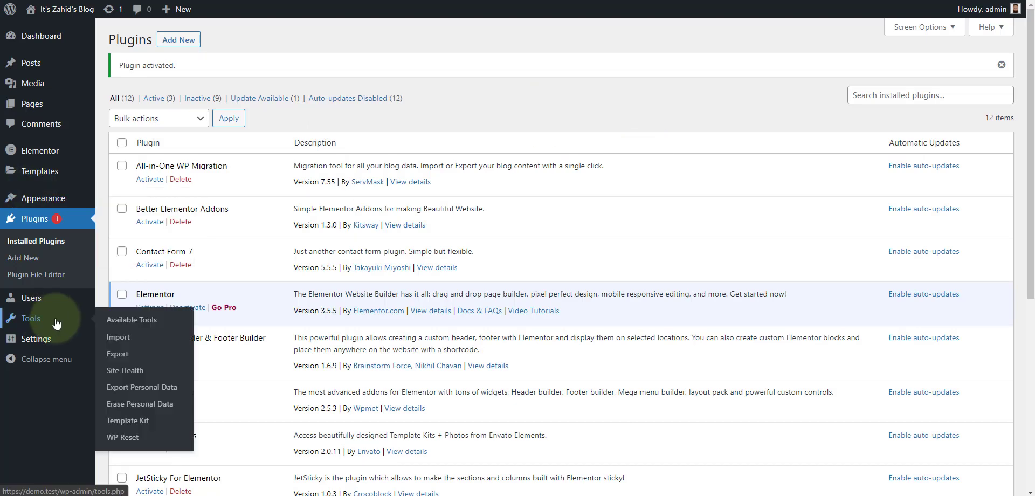
pyautogui.click(133, 424)
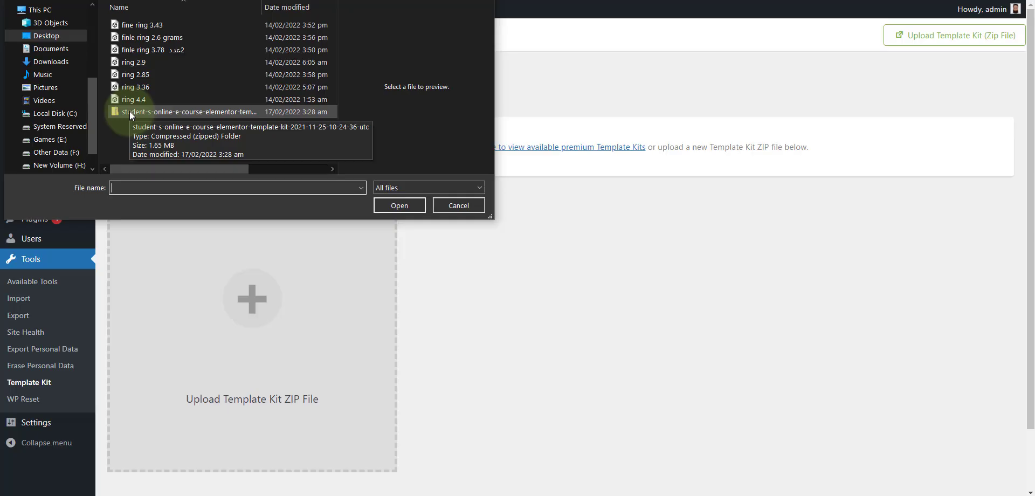
pyautogui.click(130, 111)
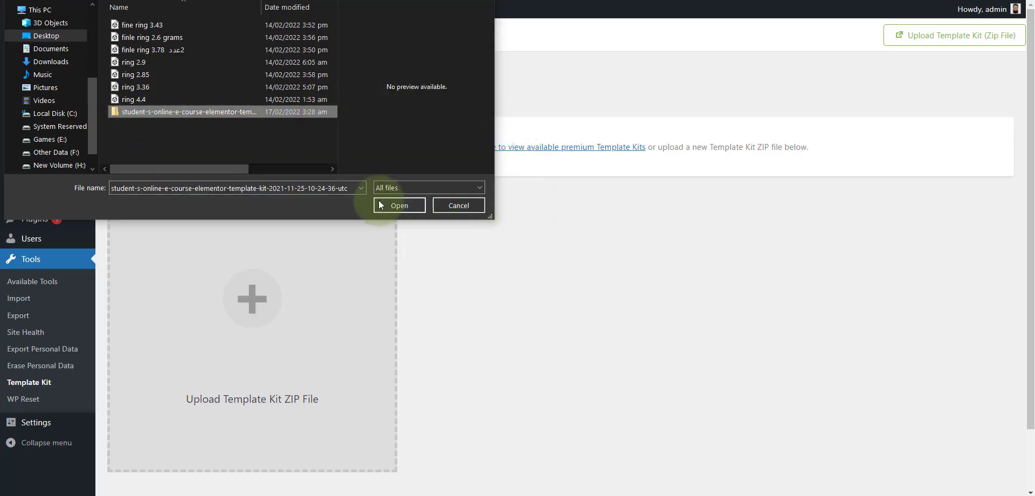
pyautogui.click(402, 209)
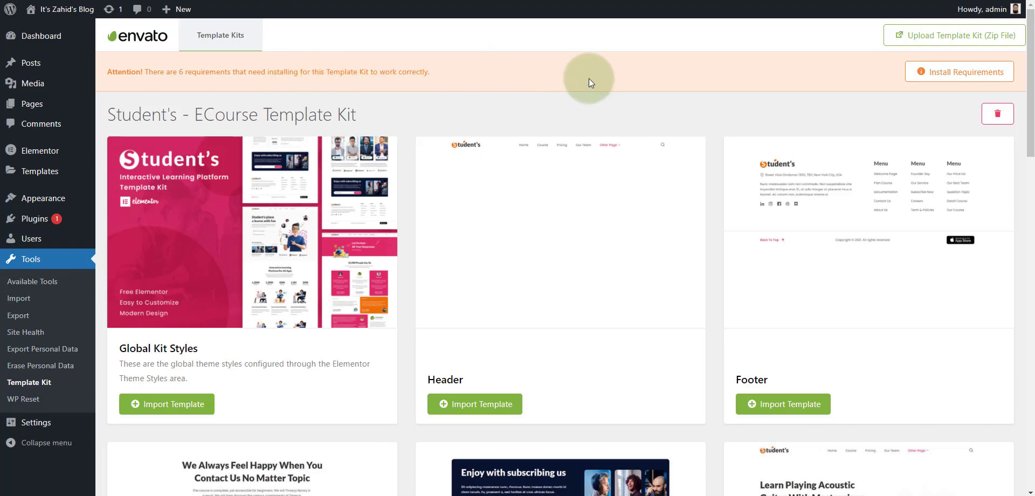
# Step: Install all missing kit requirements: ElementsKit Lite, Envato Elements, MetForm, Elementor Header & Footer Builder, and Elementor's default color and typography schemes
pyautogui.click(948, 75)
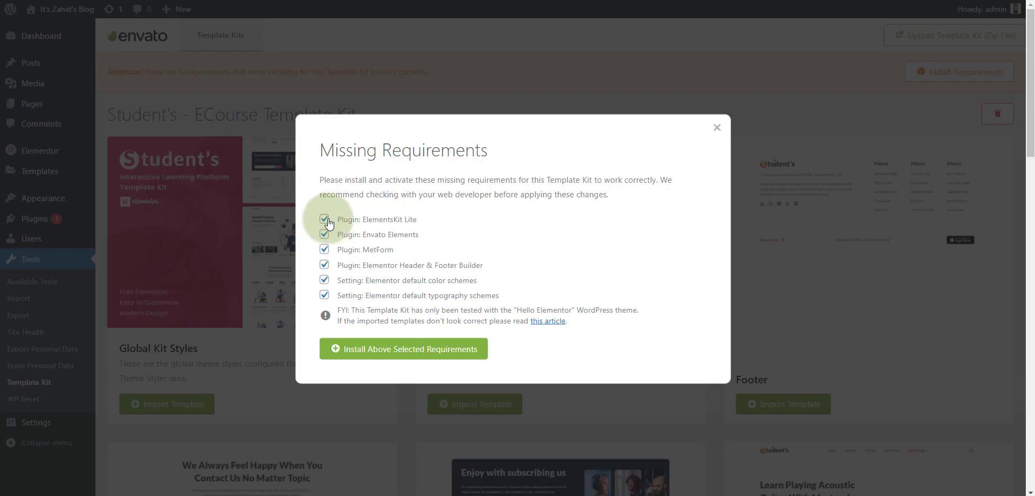
pyautogui.click(396, 358)
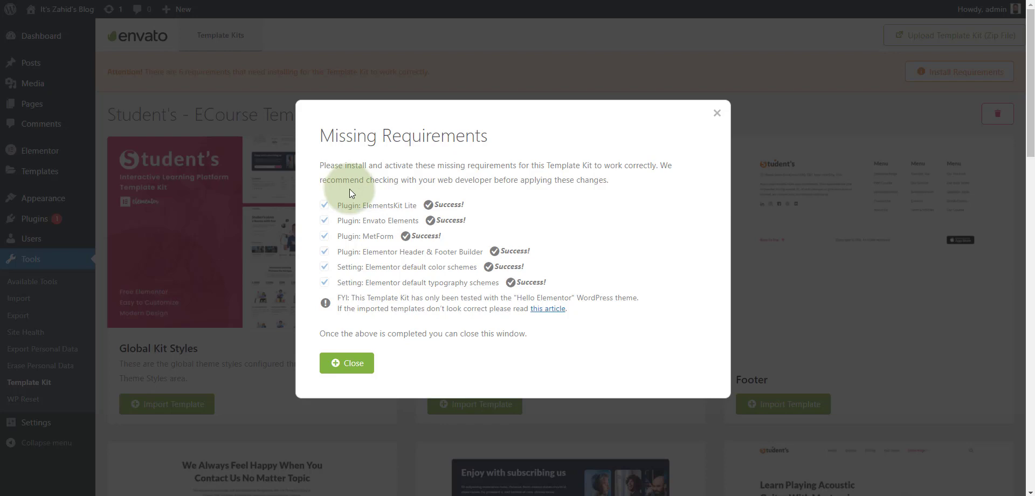
pyautogui.click(345, 363)
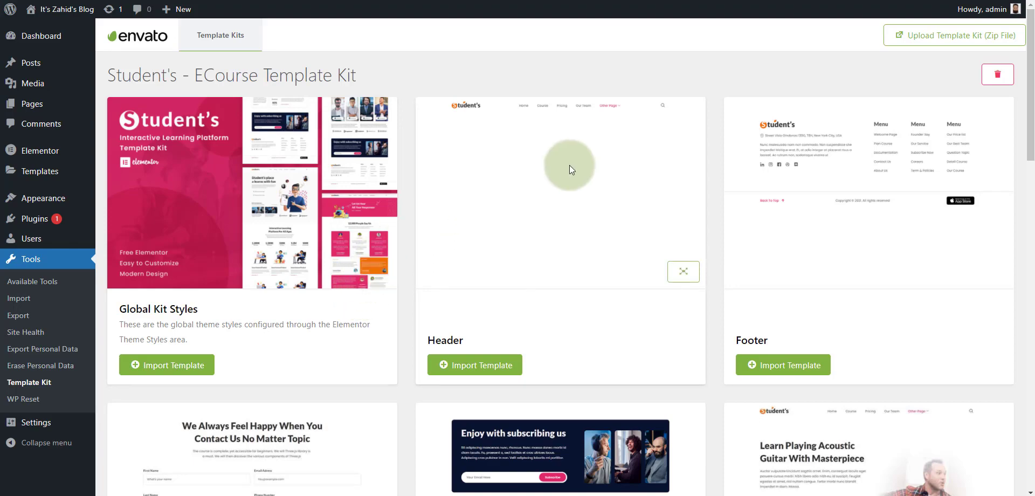
# Step: Look through the templates of the Student's ECourse kit and preview the Metform Contact template
pyautogui.scroll(-6, 569, 164)
pyautogui.scroll(-1, 471, 173)
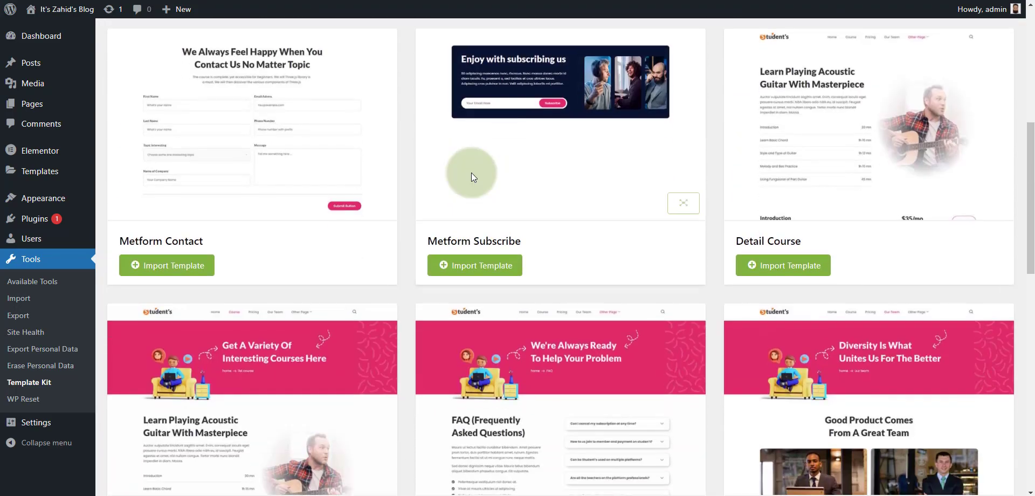
pyautogui.scroll(2, 477, 170)
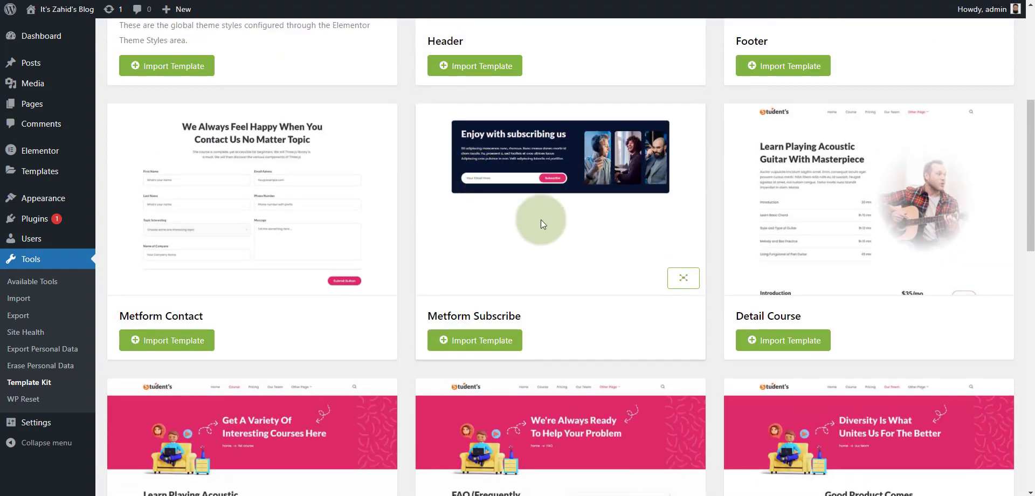
pyautogui.moveTo(289, 250)
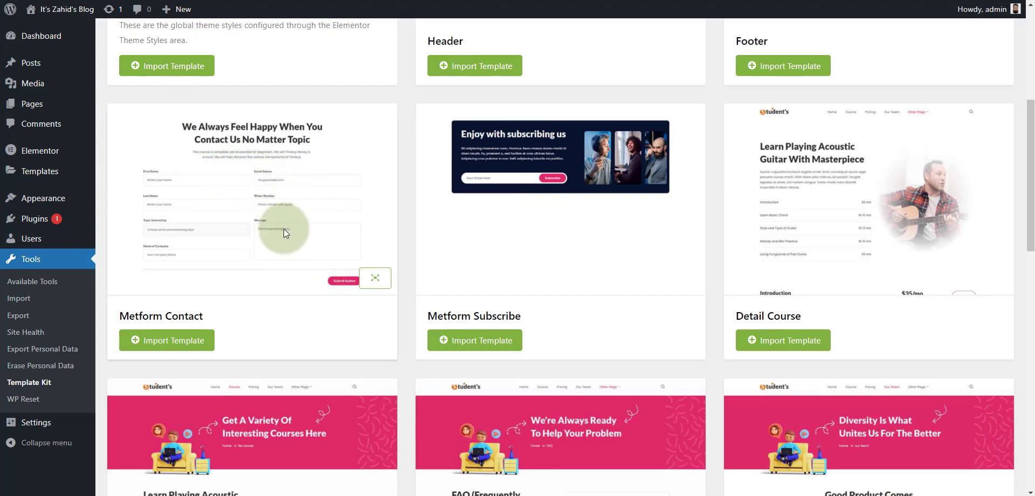
pyautogui.click(378, 281)
pyautogui.scroll(-4, 560, 269)
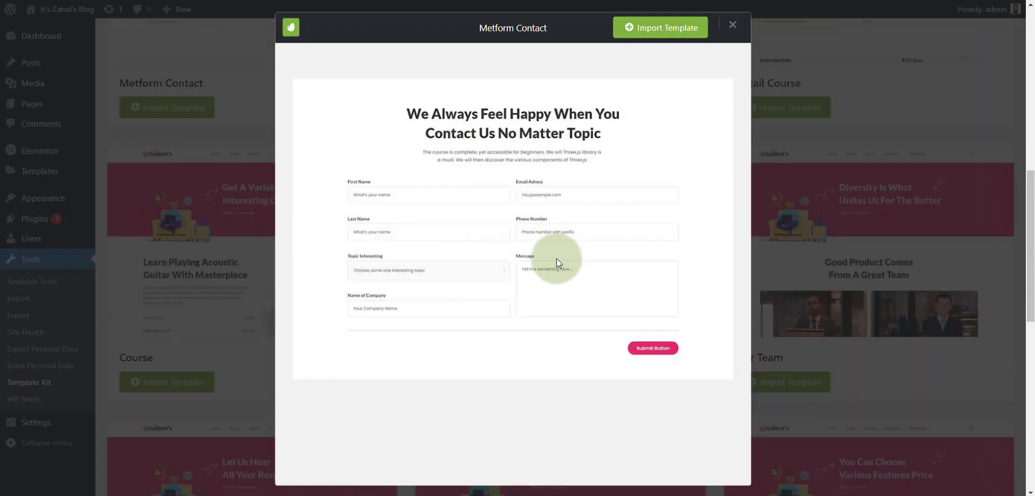
pyautogui.scroll(5, 555, 253)
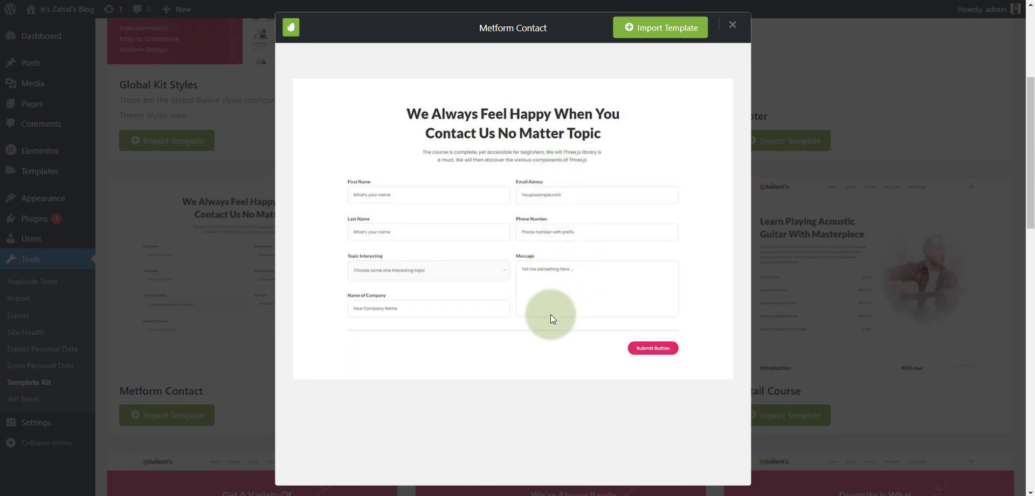
pyautogui.scroll(-3, 496, 303)
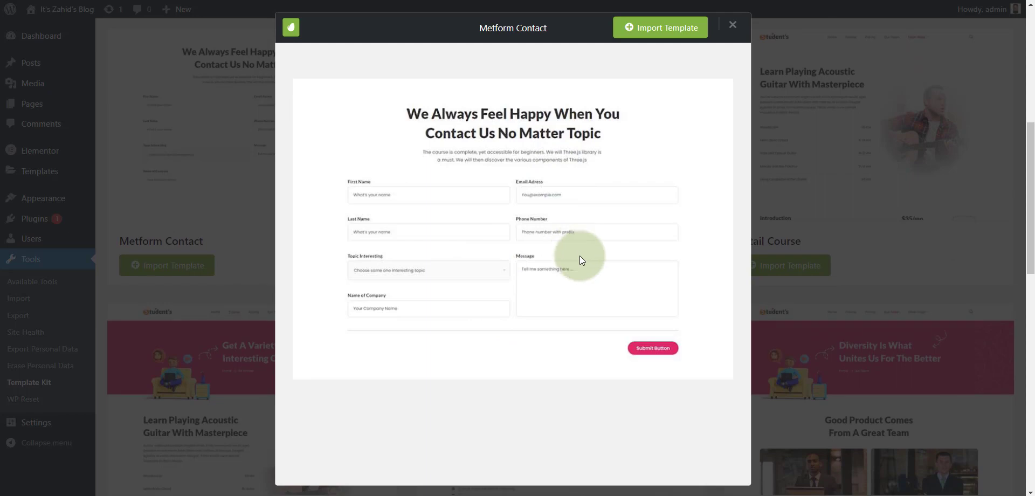
pyautogui.click(733, 25)
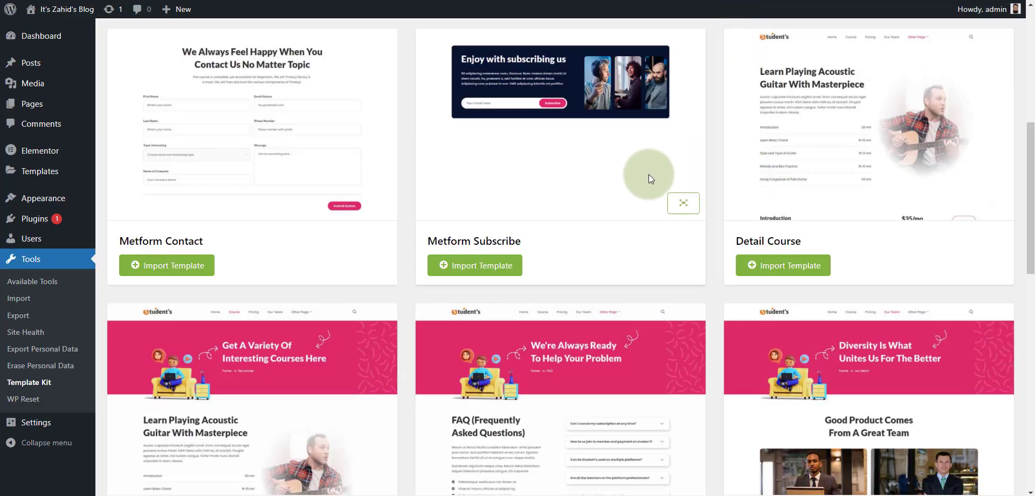
# Step: Review the remaining page templates in the kit and preview the full layout of the Our Service template
pyautogui.scroll(8, 619, 176)
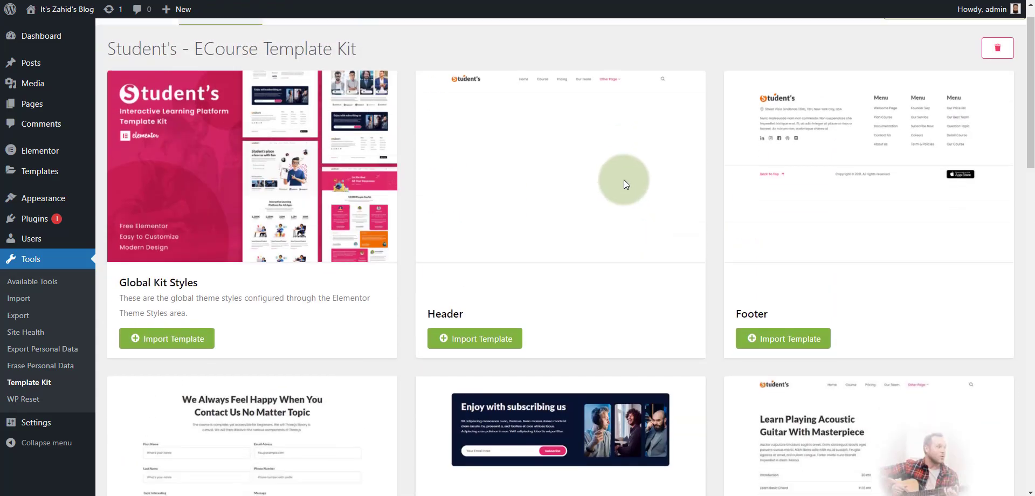
pyautogui.scroll(-12, 626, 178)
pyautogui.scroll(-4, 597, 161)
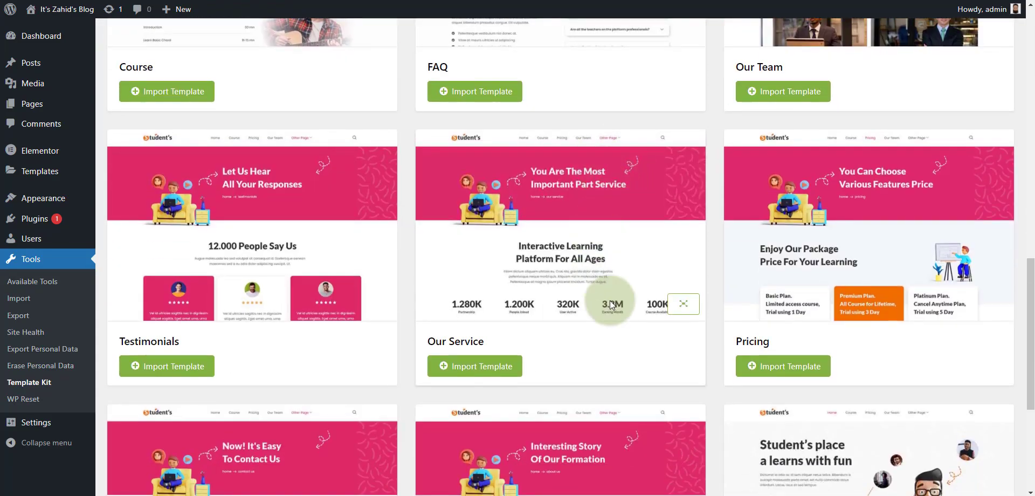
pyautogui.click(680, 305)
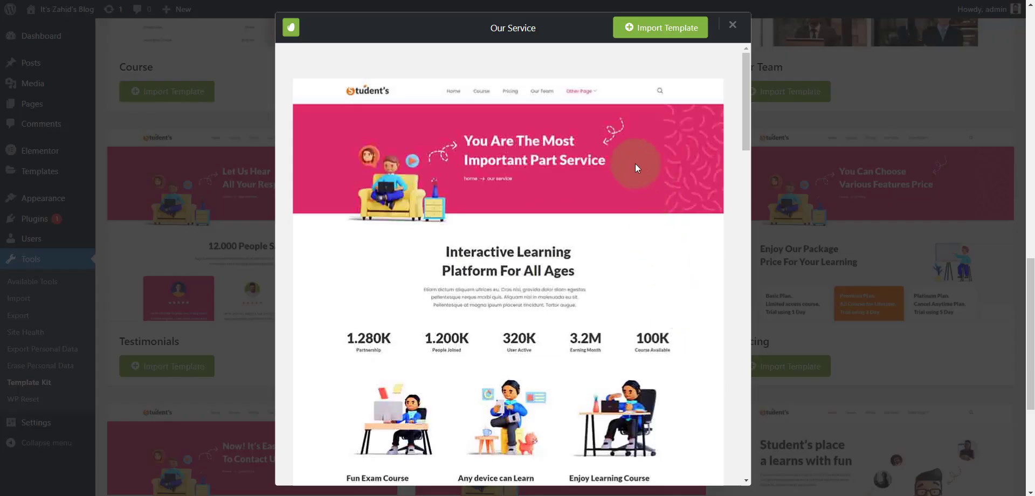
pyautogui.scroll(-3, 565, 155)
pyautogui.scroll(-10, 565, 154)
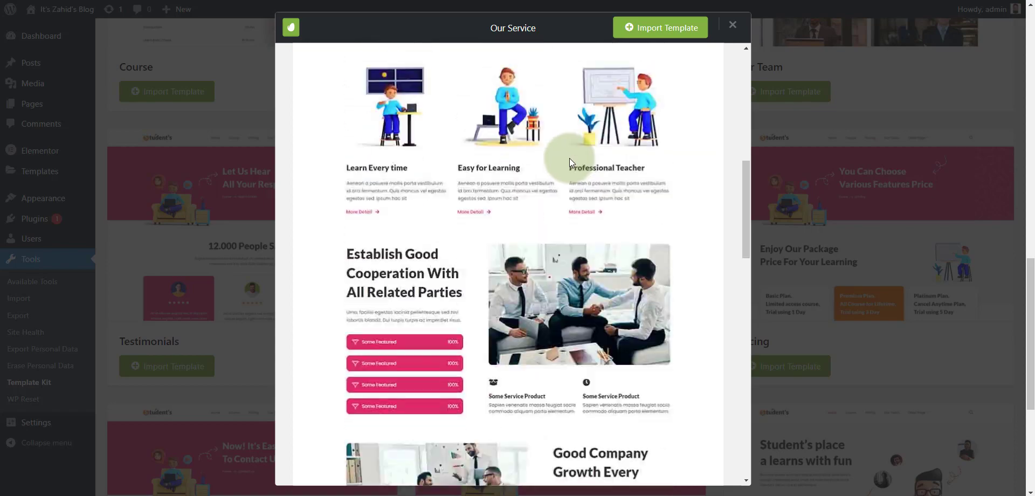
pyautogui.scroll(-10, 571, 159)
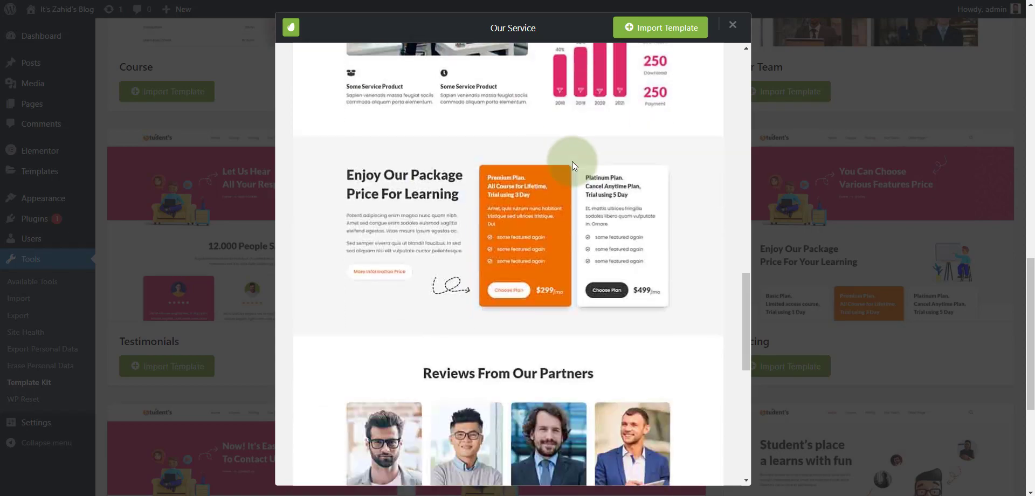
pyautogui.scroll(-3, 577, 169)
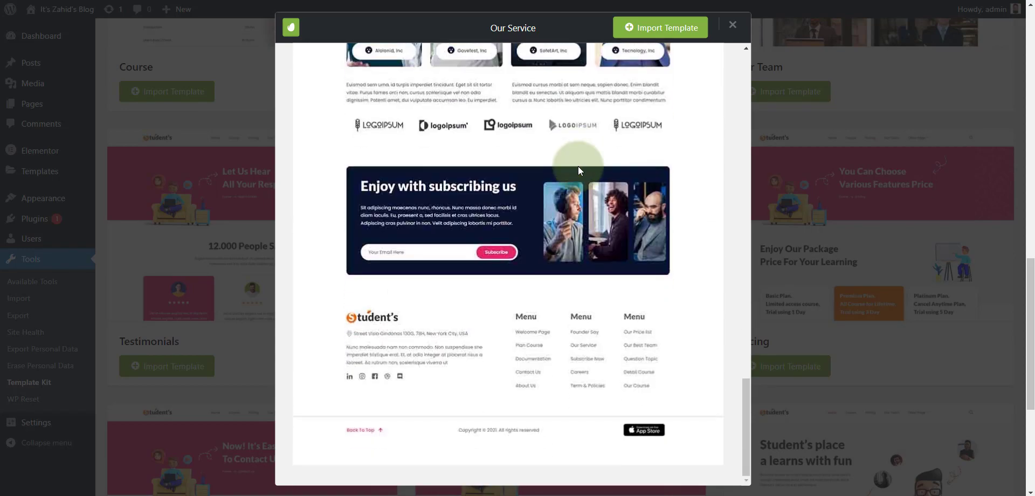
pyautogui.scroll(-4, 578, 166)
pyautogui.scroll(10, 528, 233)
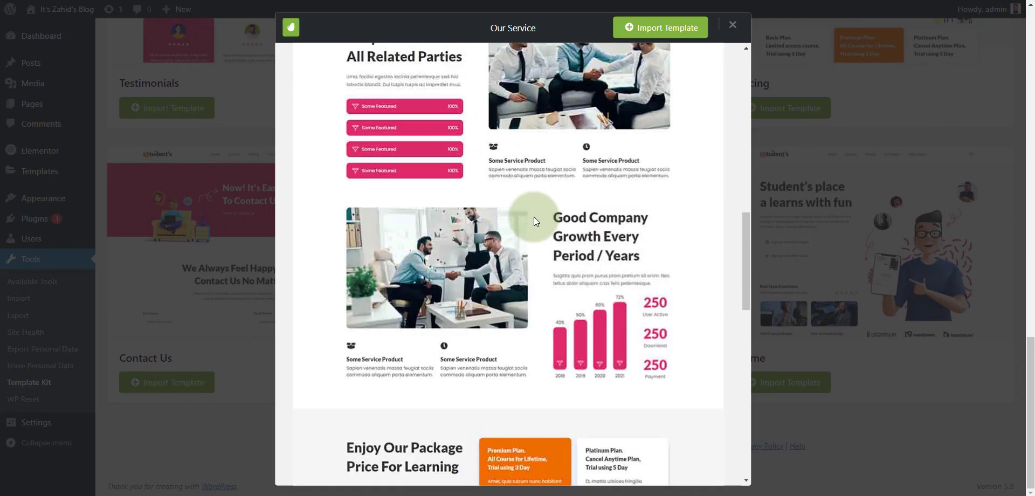
pyautogui.scroll(8, 535, 213)
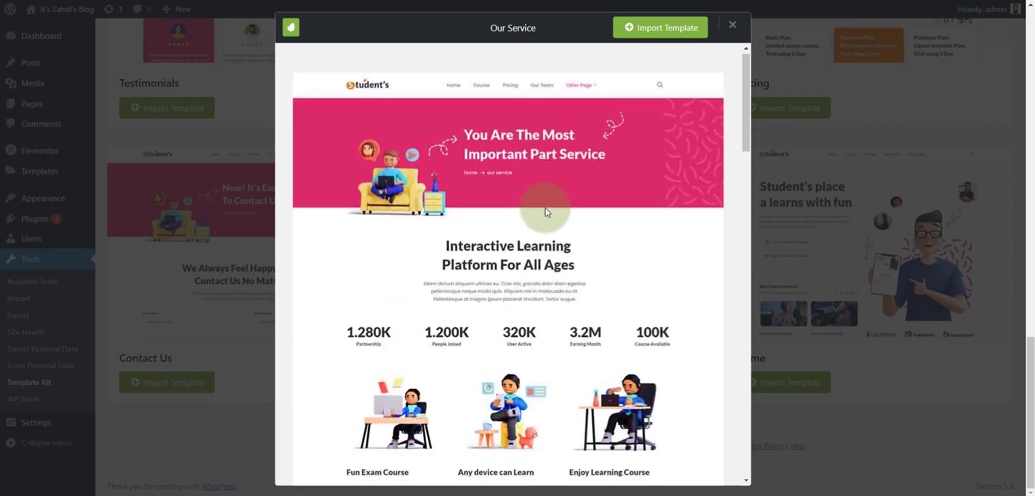
pyautogui.scroll(-8, 545, 208)
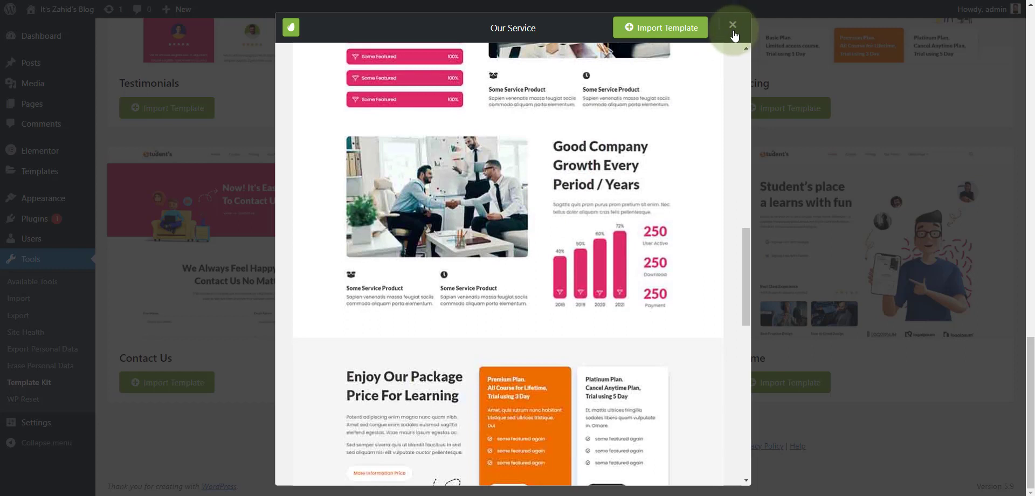
# Step: Close the template preview, create a new WordPress page titled Home, and open it in the Elementor editor
pyautogui.click(734, 36)
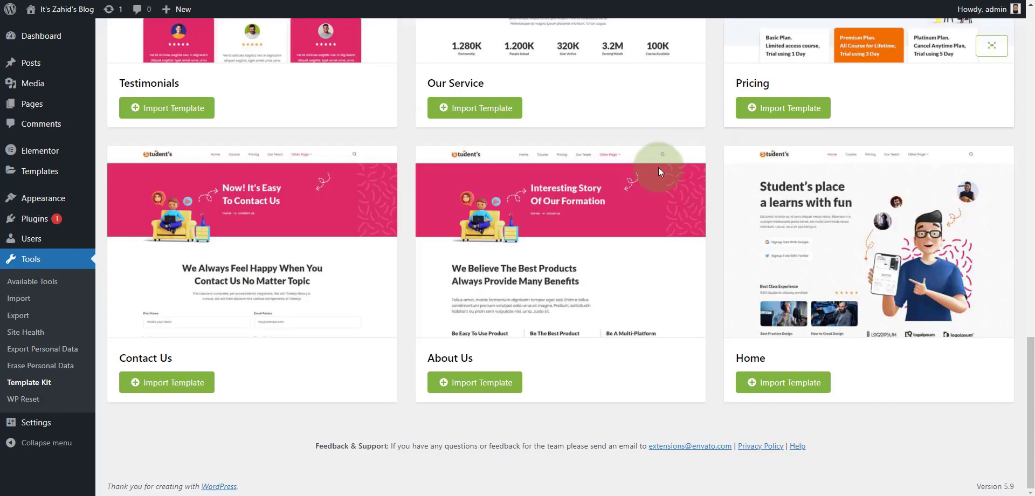
pyautogui.scroll(5, 158, 208)
pyautogui.scroll(10, 159, 208)
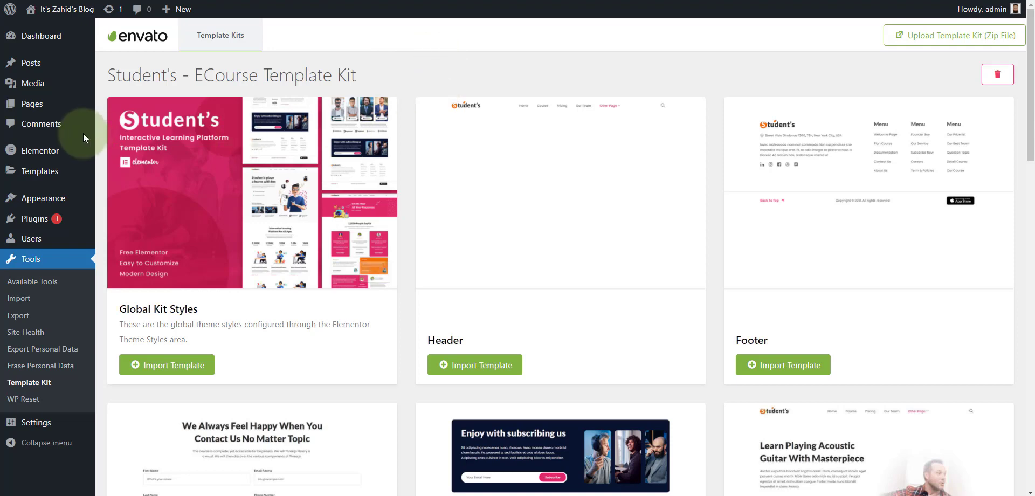
pyautogui.moveTo(23, 106)
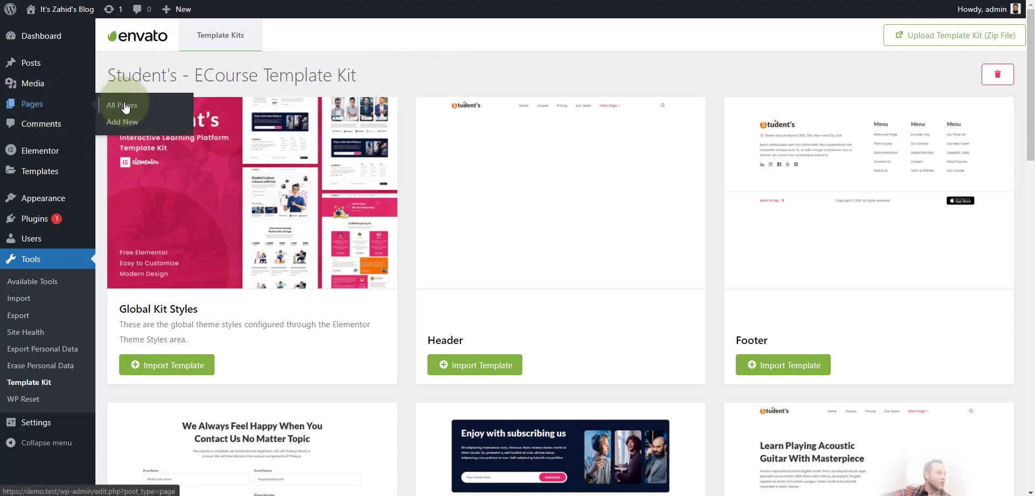
pyautogui.click(131, 127)
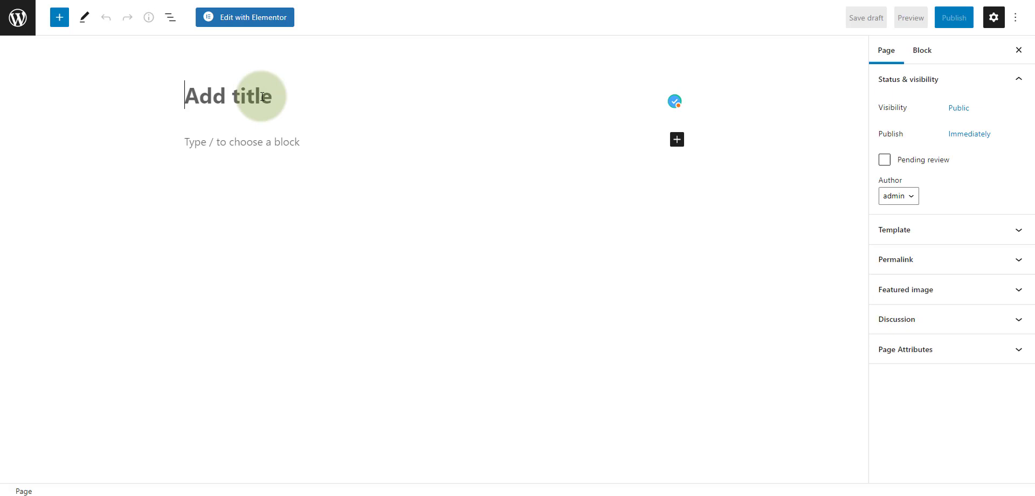
pyautogui.write('Ho')
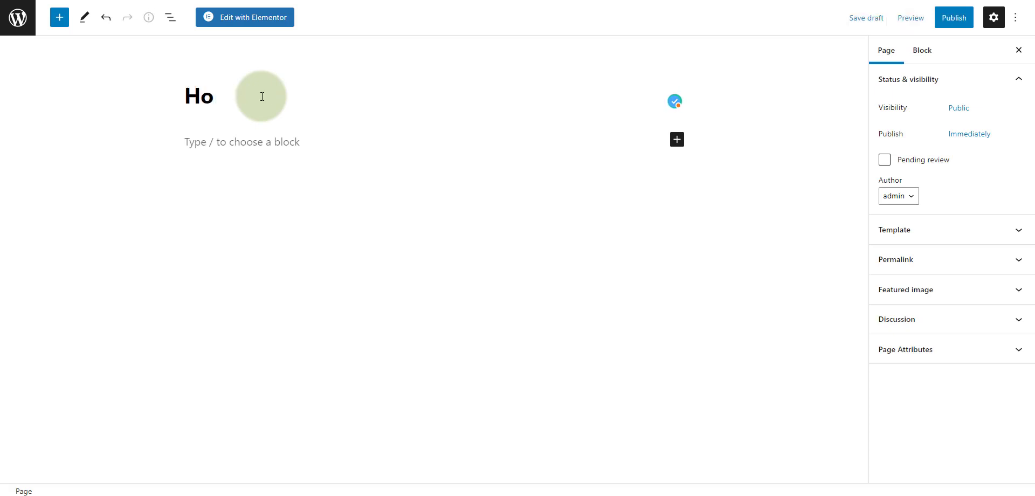
pyautogui.write('me')
pyautogui.press('BackSpace')
pyautogui.click(232, 27)
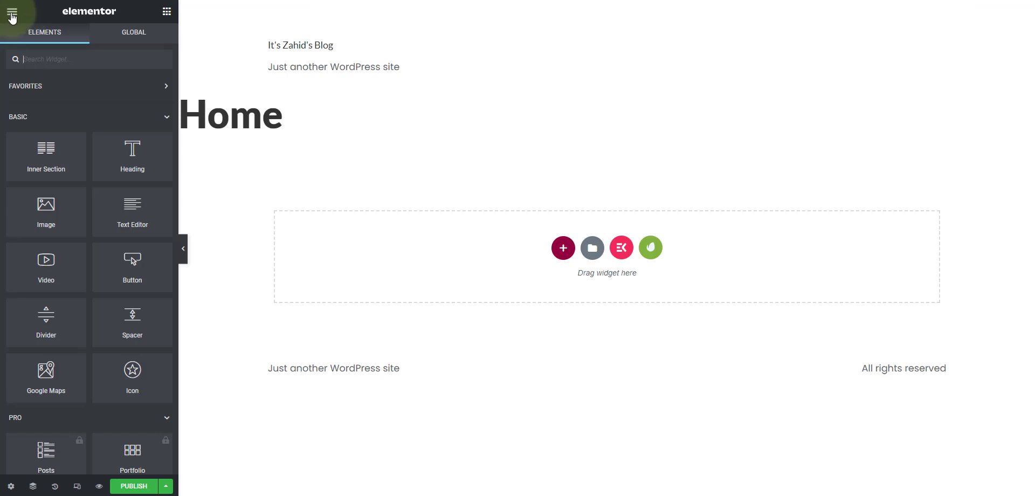
# Step: In the Home page's settings, set the status to Published, hide the page title, and update the page
pyautogui.click(12, 14)
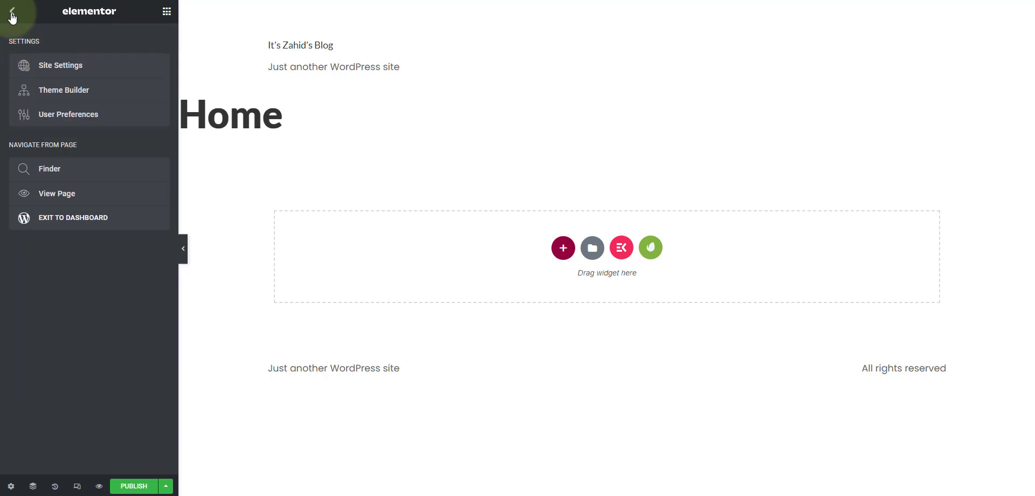
pyautogui.click(12, 13)
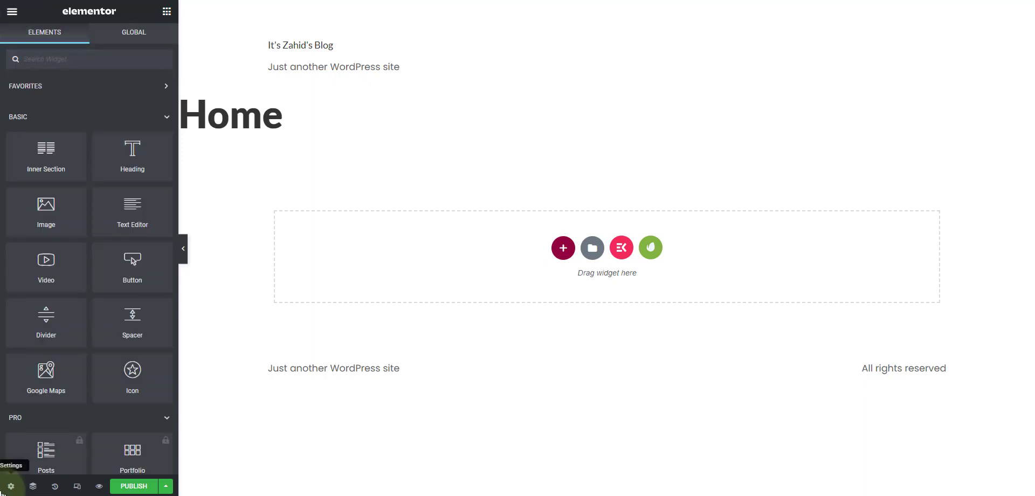
pyautogui.click(11, 487)
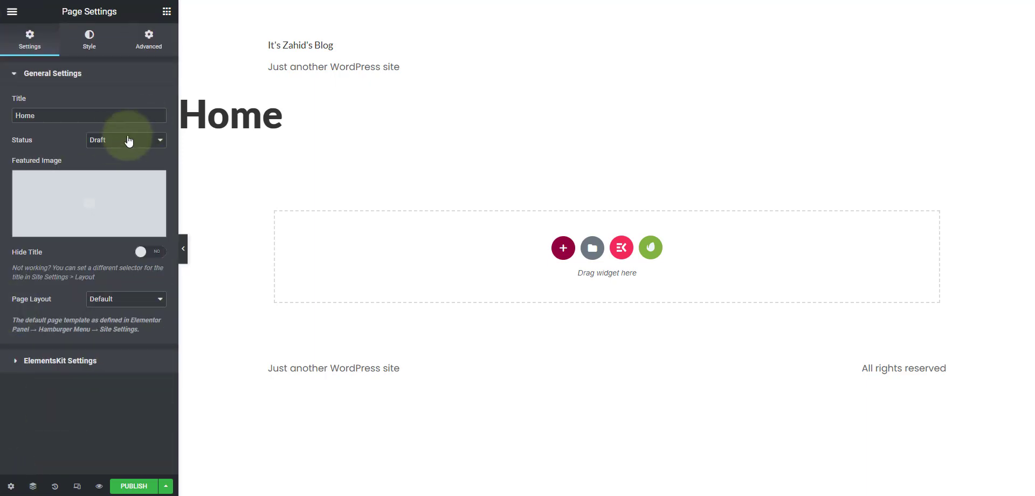
pyautogui.click(130, 140)
pyautogui.click(125, 182)
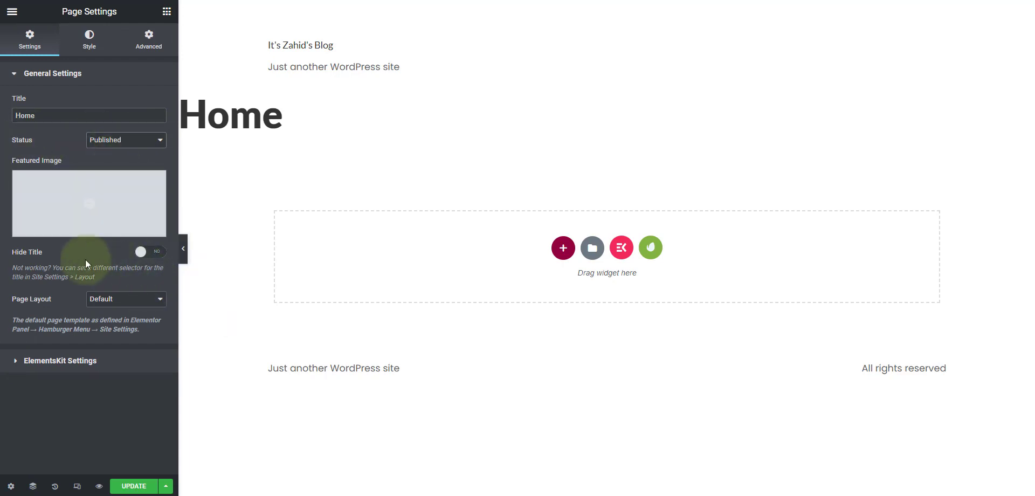
pyautogui.click(158, 253)
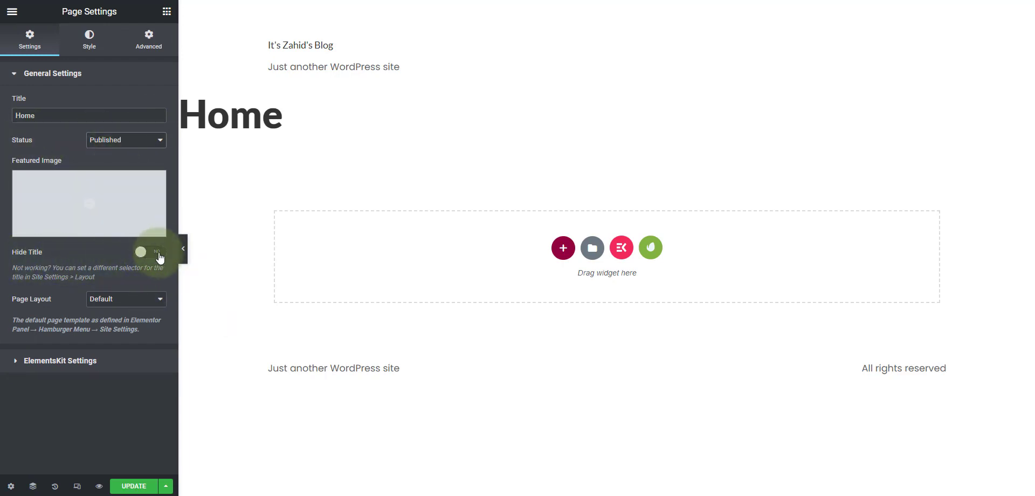
pyautogui.click(134, 486)
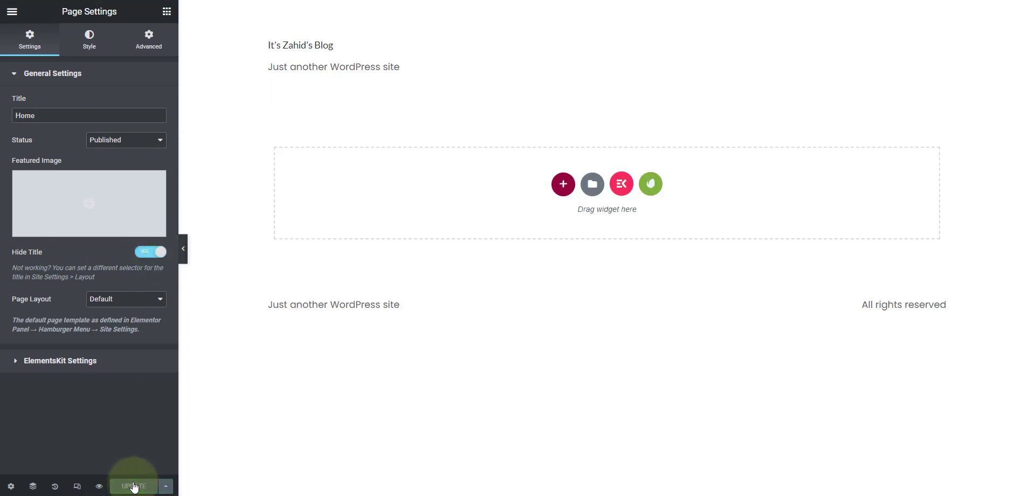
# Step: Open the installed Student's - ECourse Template Kit in the Envato library from the page canvas and find its Home template
pyautogui.click(652, 188)
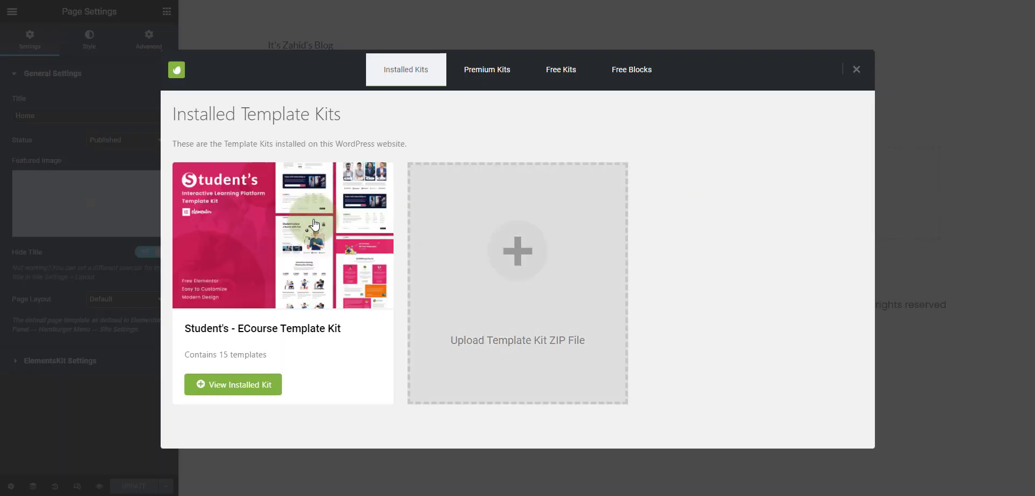
pyautogui.moveTo(313, 226)
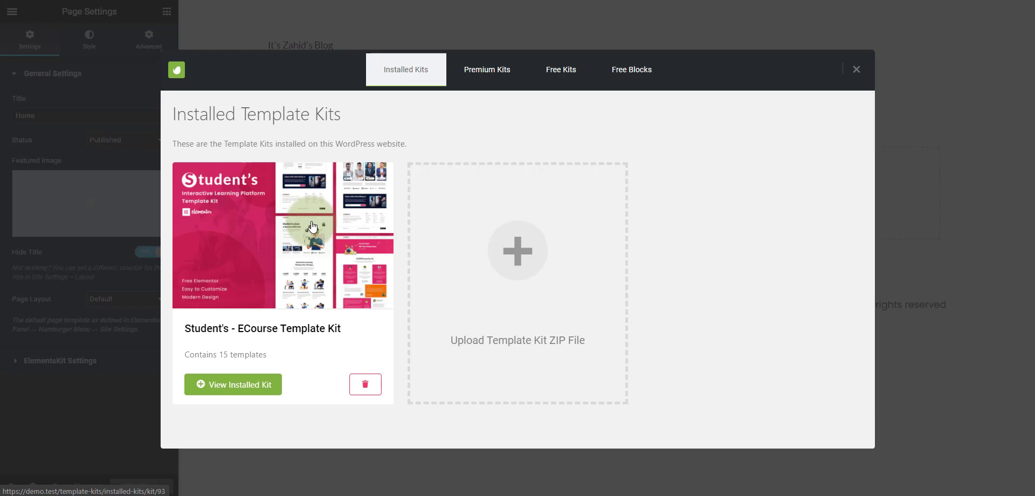
pyautogui.click(313, 226)
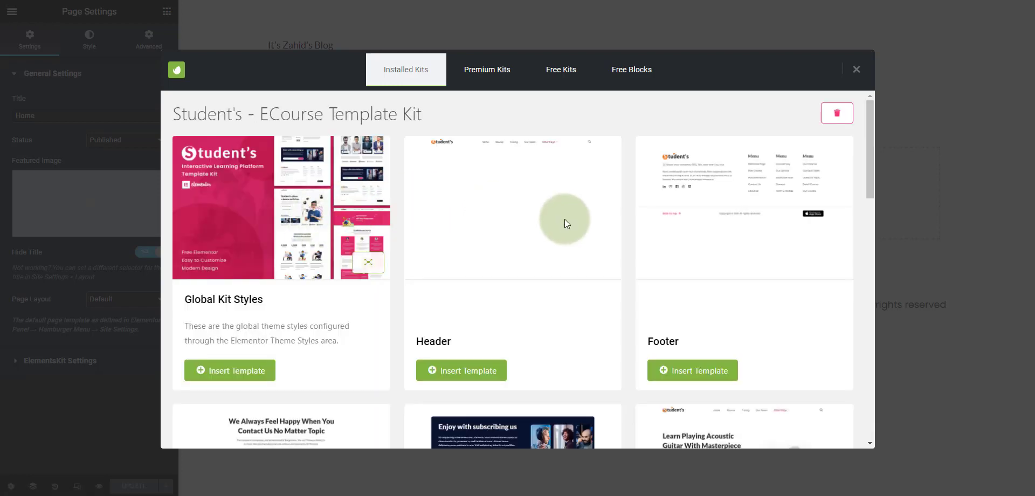
pyautogui.scroll(-3, 429, 224)
pyautogui.scroll(-3, 529, 195)
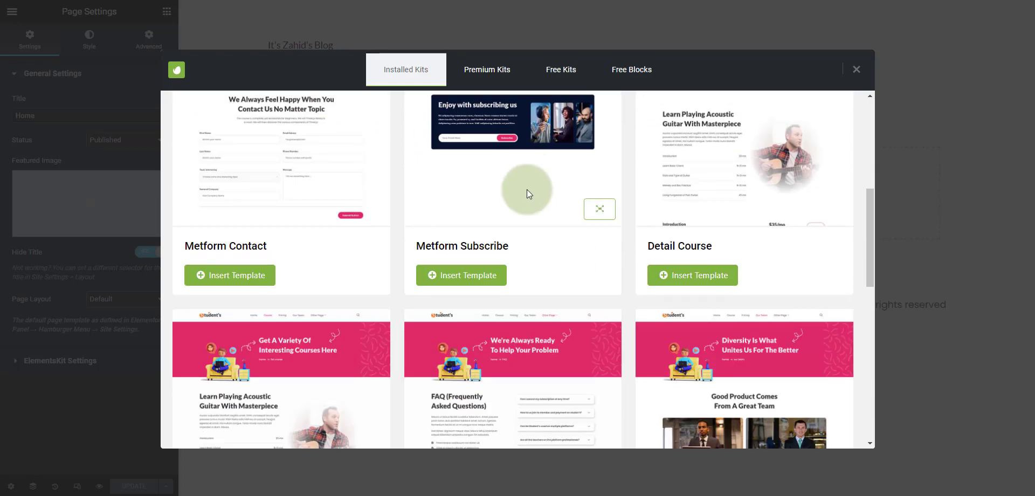
pyautogui.scroll(-5, 525, 189)
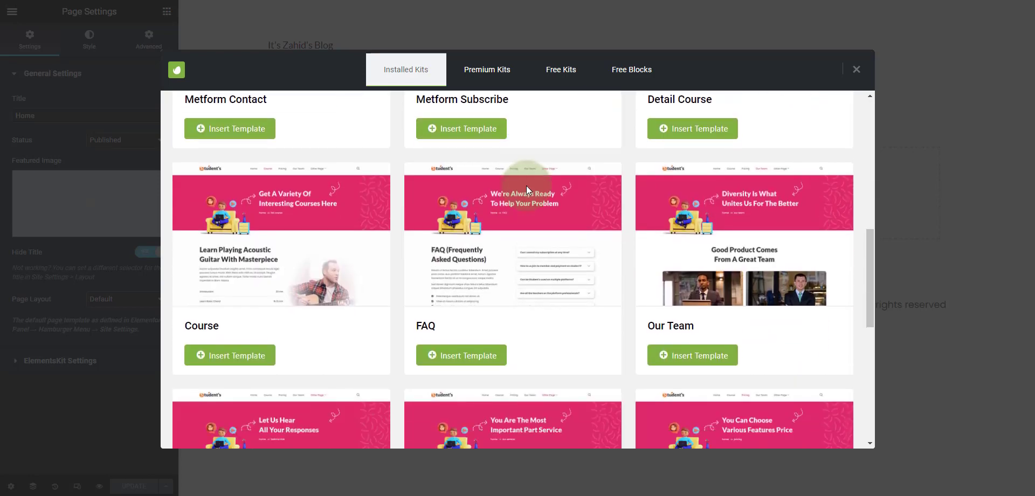
pyautogui.scroll(-5, 527, 182)
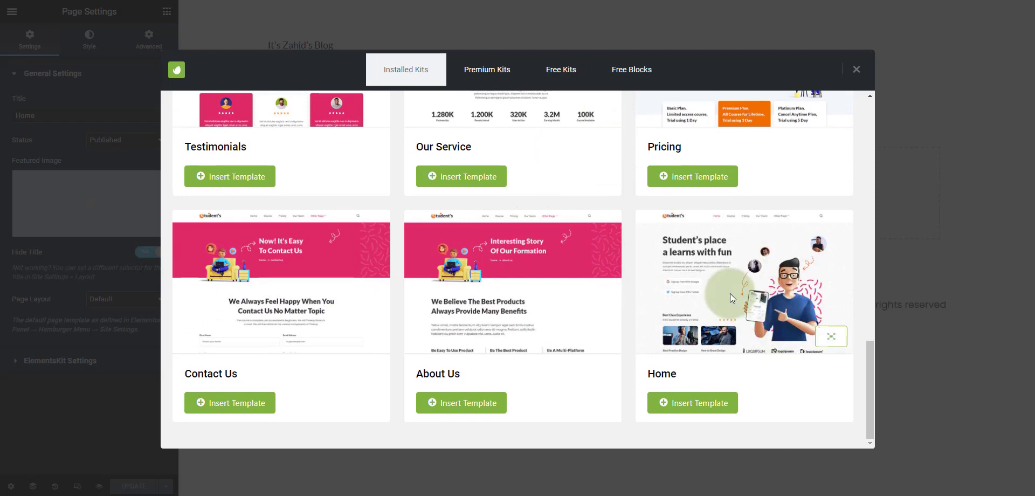
# Step: Preview the full layout of the kit's Home template and insert it into the page
pyautogui.click(831, 338)
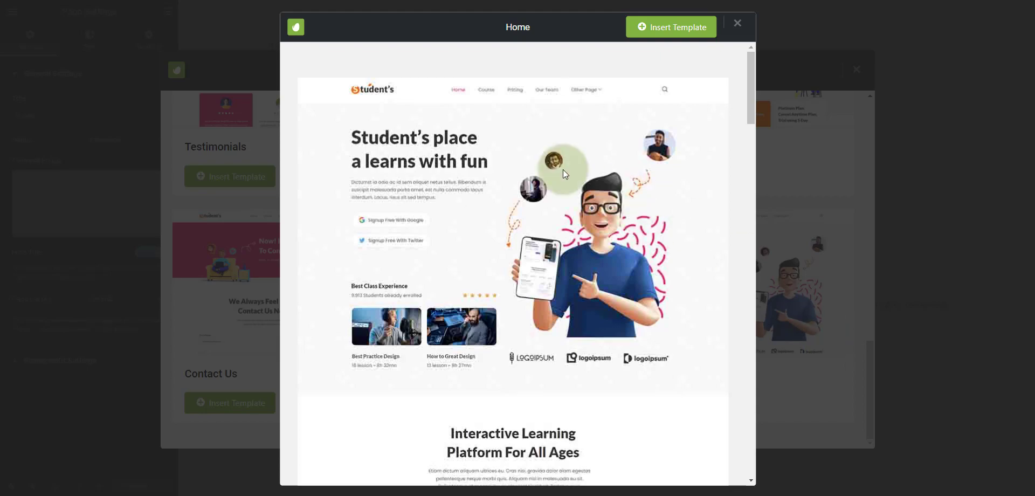
pyautogui.scroll(-10, 565, 158)
pyautogui.scroll(-15, 599, 178)
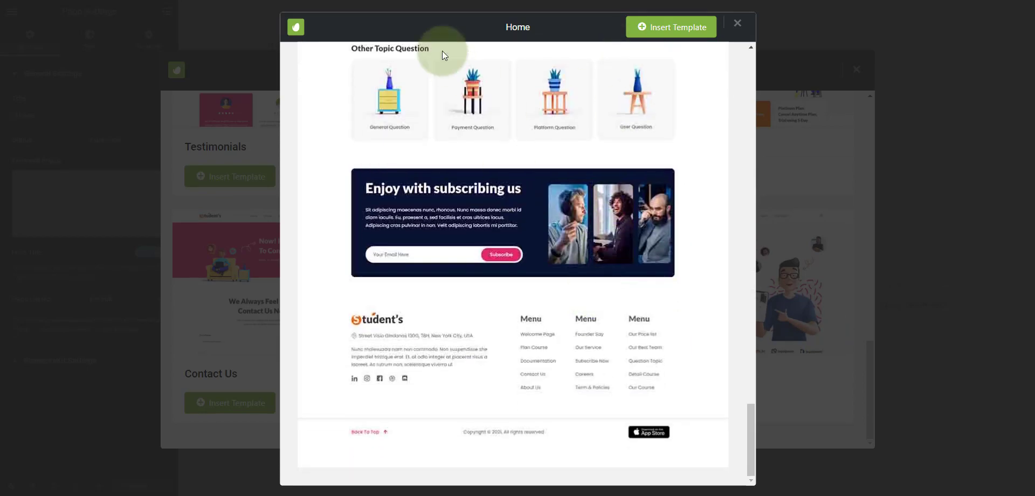
pyautogui.click(681, 32)
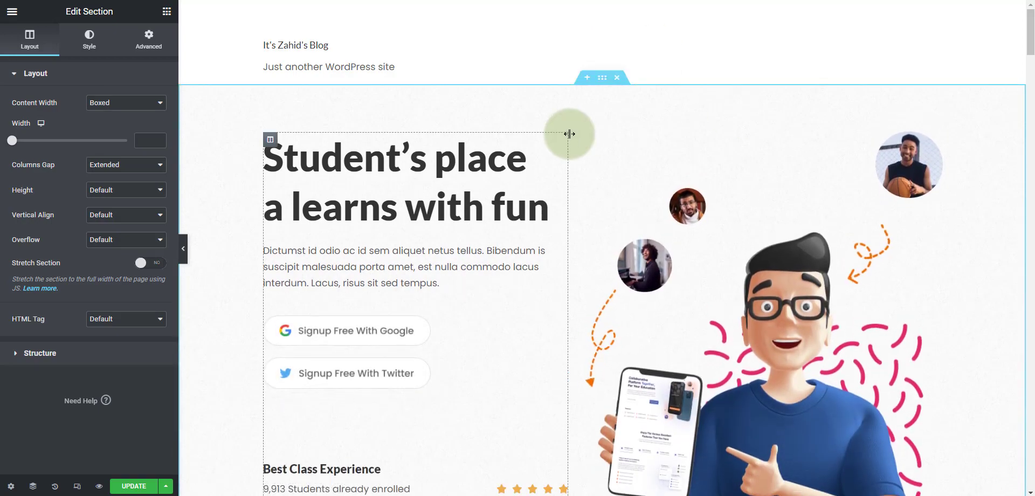
# Step: Review the inserted Home page design from the hero section through the courses and FAQ to the subscription section
pyautogui.scroll(-5, 674, 128)
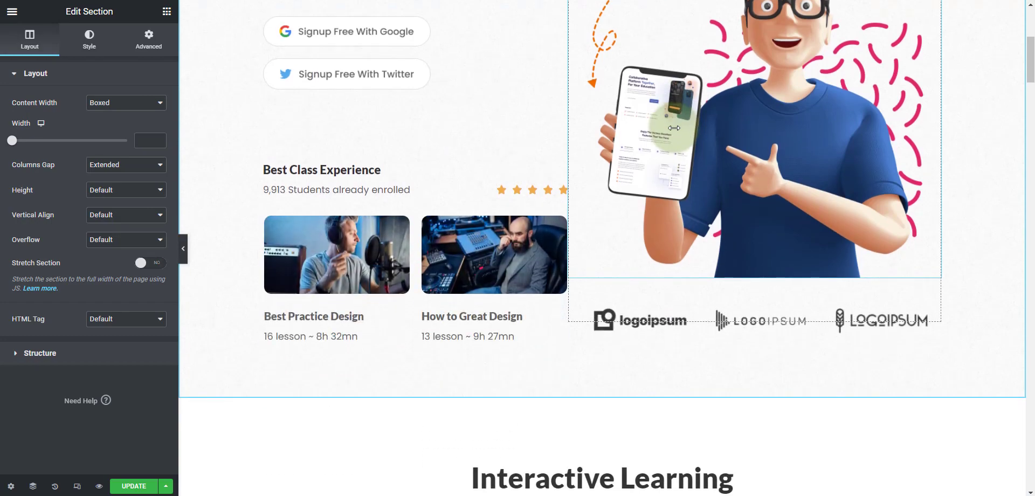
pyautogui.scroll(-7, 674, 128)
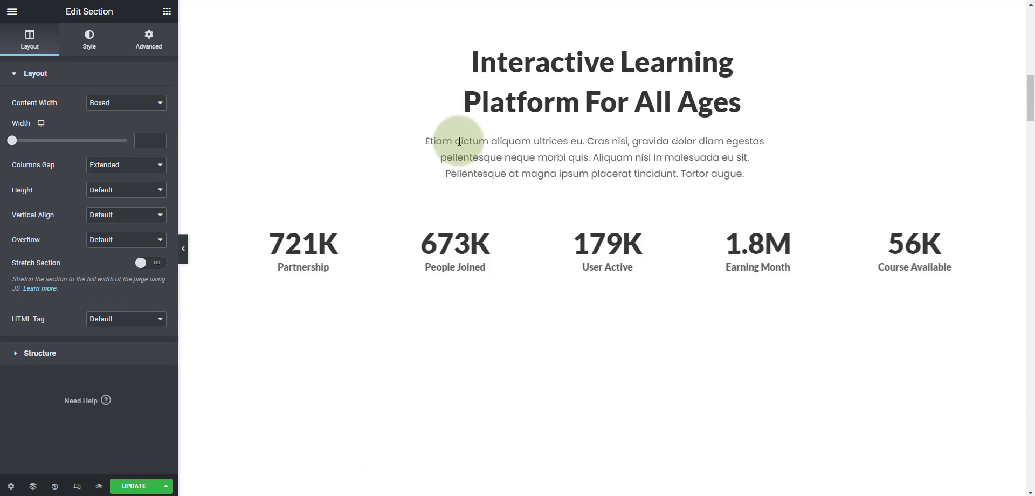
pyautogui.scroll(-4, 283, 146)
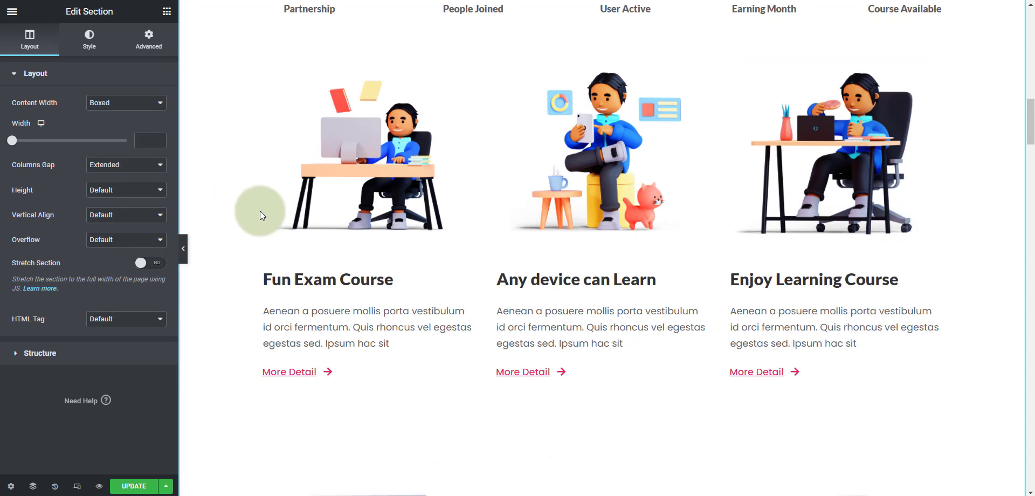
pyautogui.scroll(-4, 260, 215)
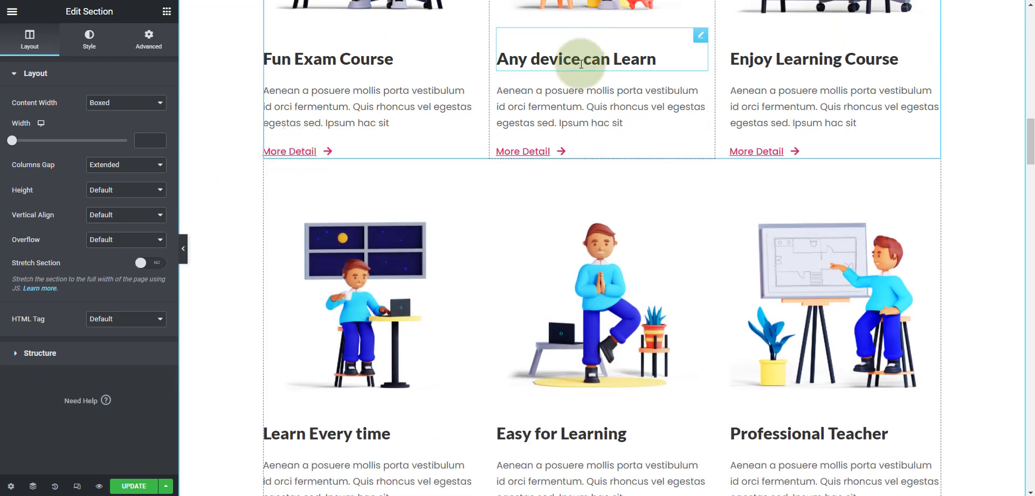
pyautogui.scroll(-8, 372, 115)
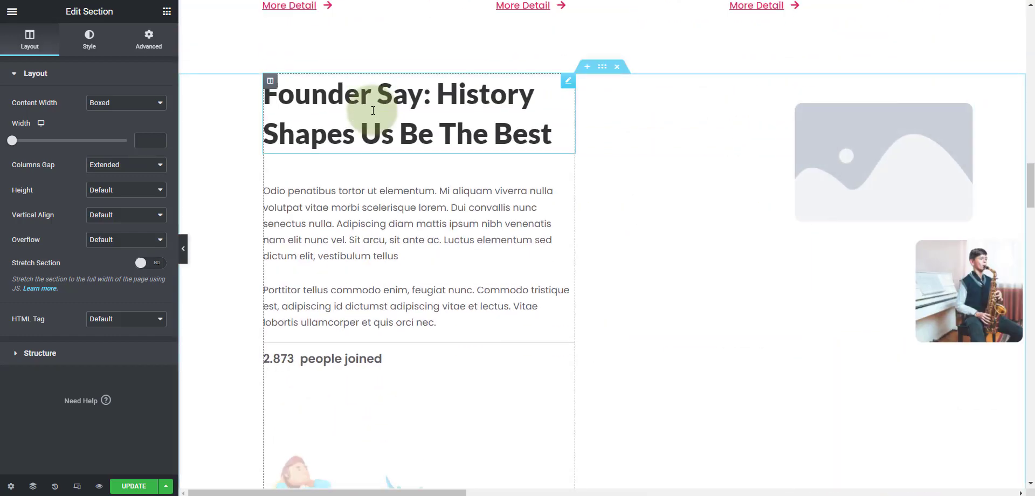
pyautogui.scroll(-4, 373, 110)
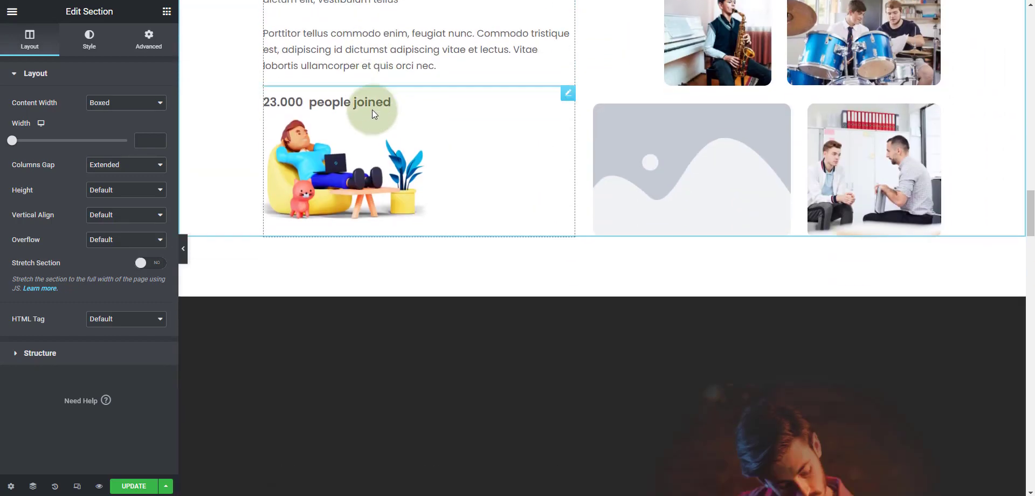
pyautogui.scroll(-4, 372, 106)
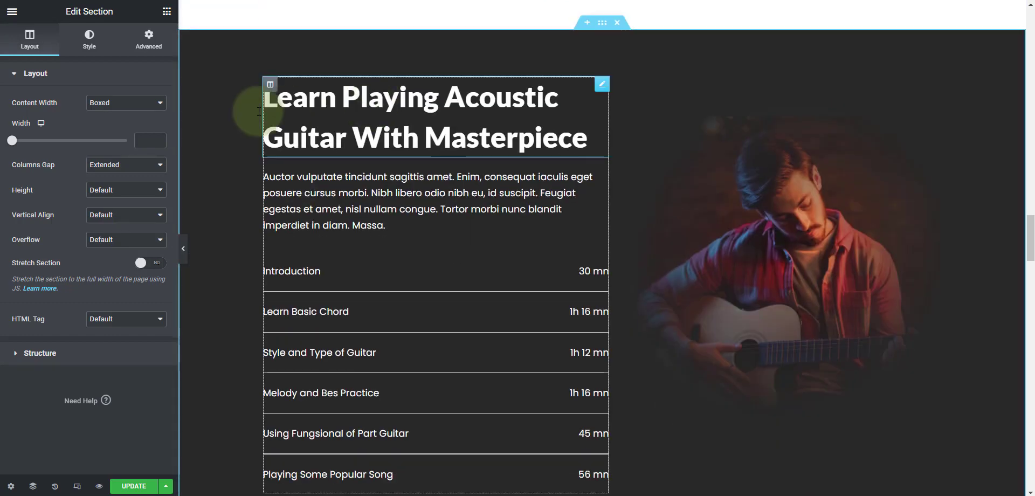
pyautogui.scroll(-7, 231, 186)
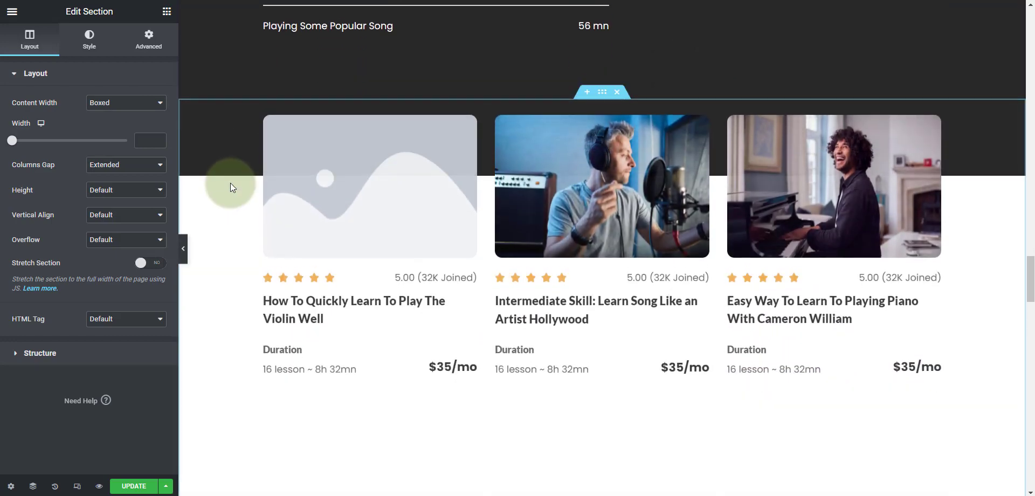
pyautogui.scroll(-5, 231, 183)
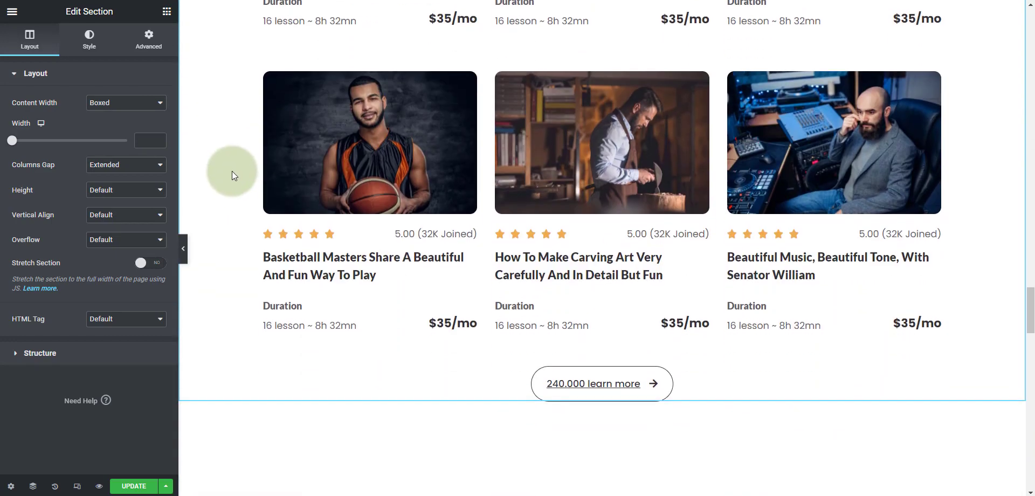
pyautogui.scroll(-5, 232, 170)
pyautogui.scroll(-4, 232, 163)
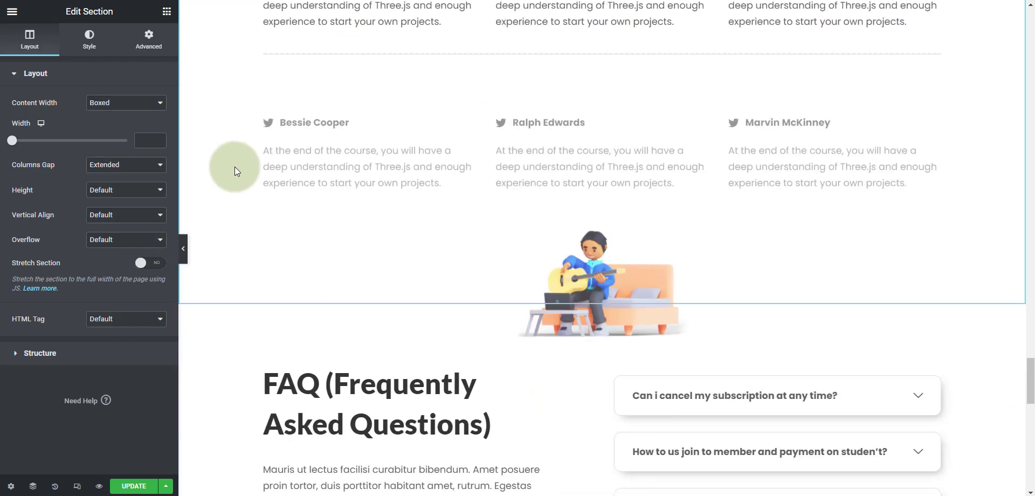
pyautogui.scroll(-4, 235, 166)
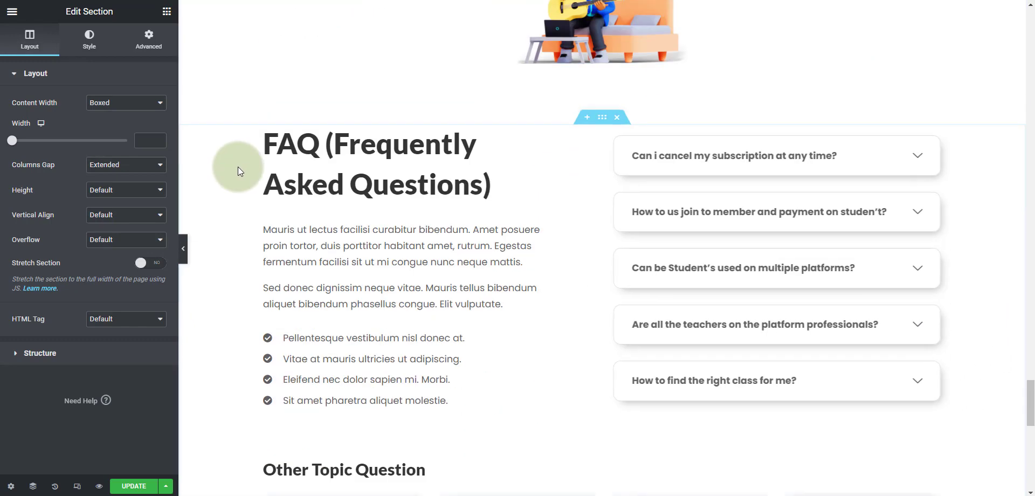
pyautogui.scroll(-3, 238, 167)
pyautogui.scroll(-4, 238, 166)
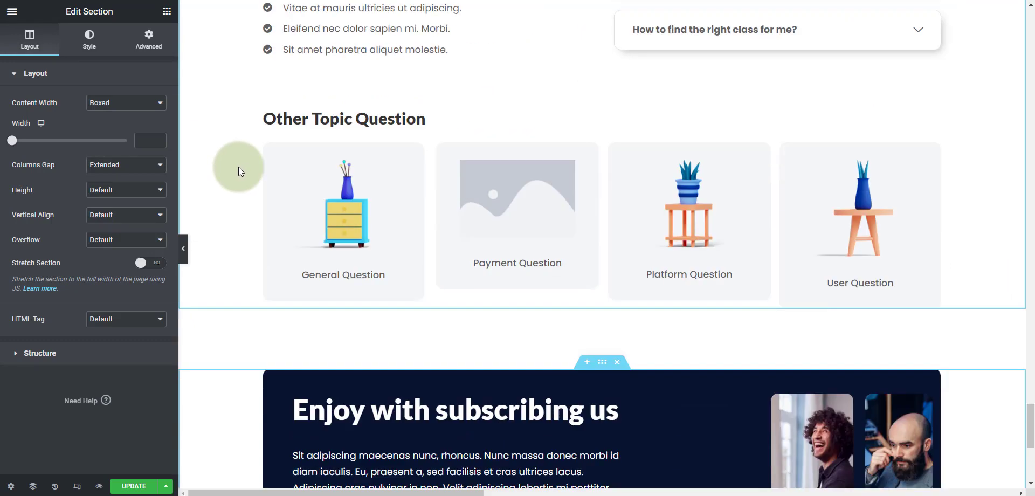
pyautogui.scroll(-5, 237, 161)
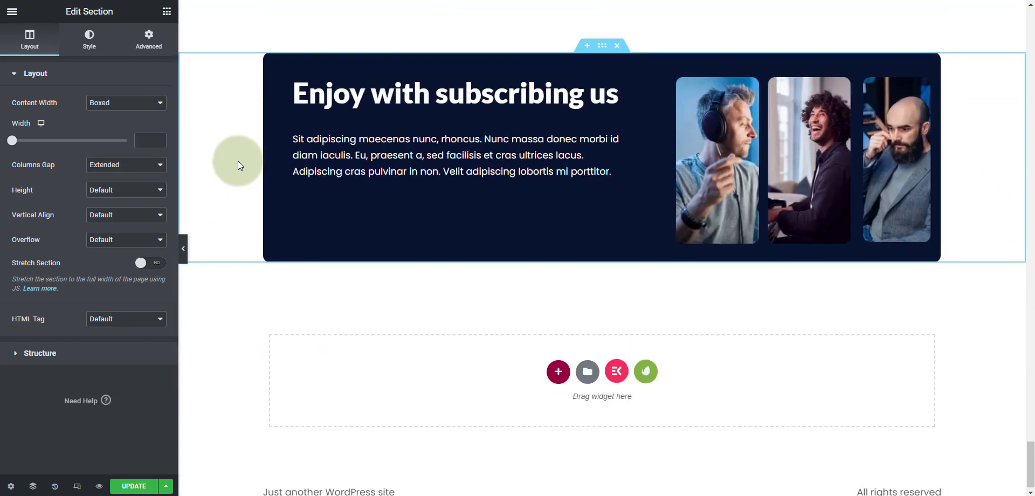
pyautogui.scroll(-1, 238, 161)
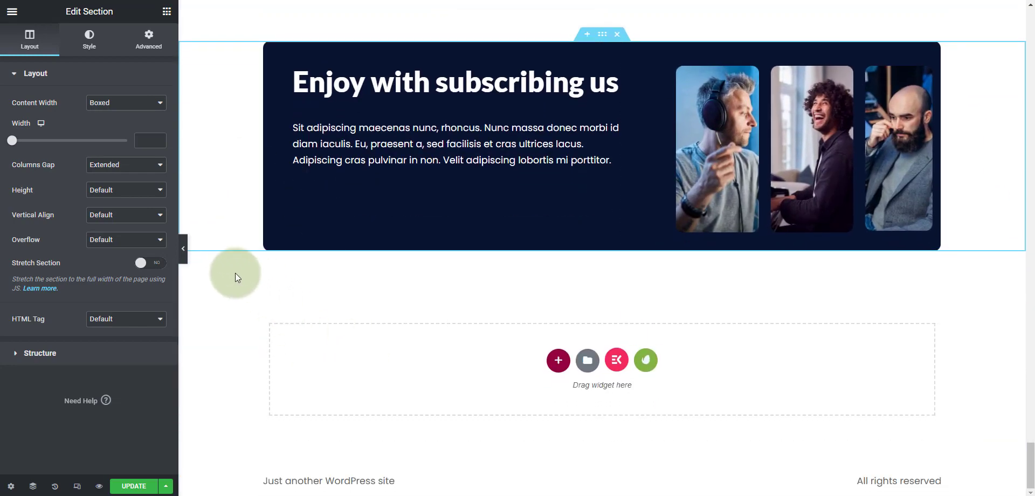
# Step: Update the Home page with the inserted template design and open its preview
pyautogui.scroll(10, 242, 262)
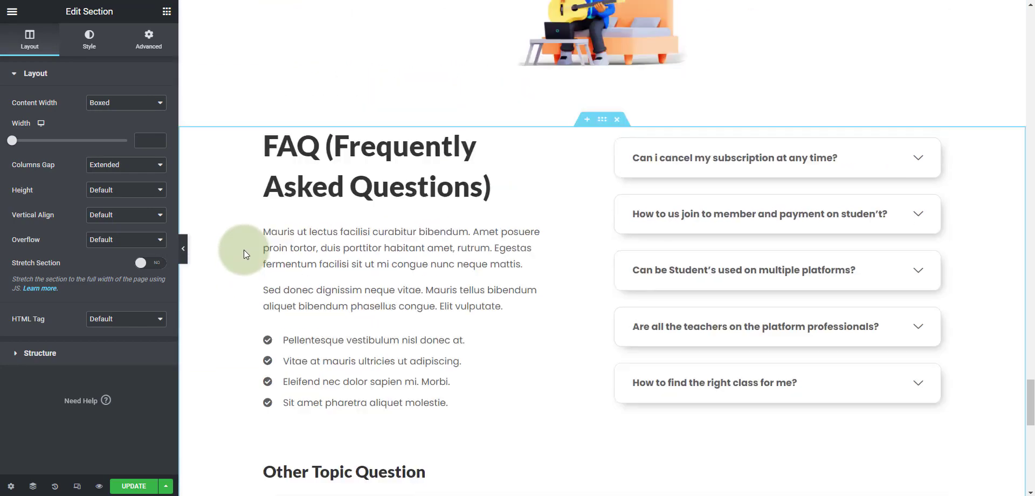
pyautogui.scroll(1, 246, 259)
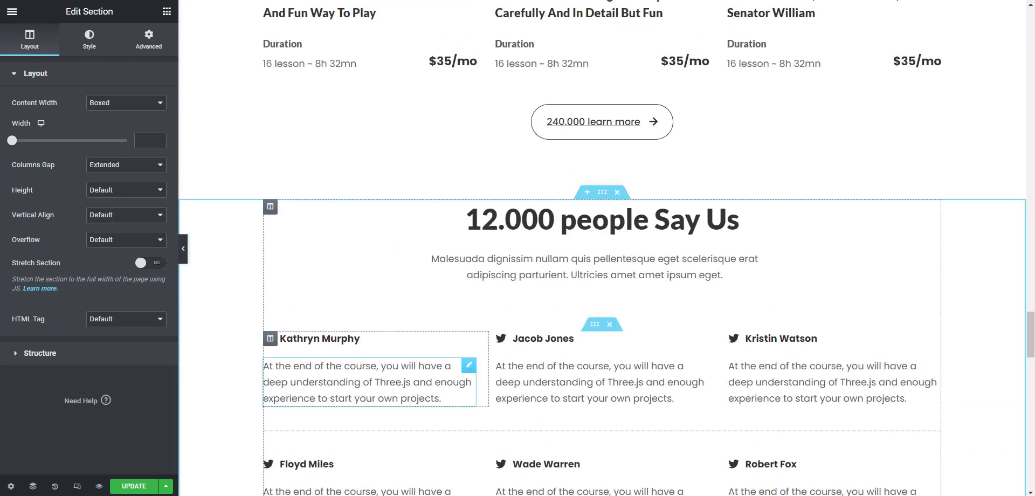
pyautogui.click(133, 486)
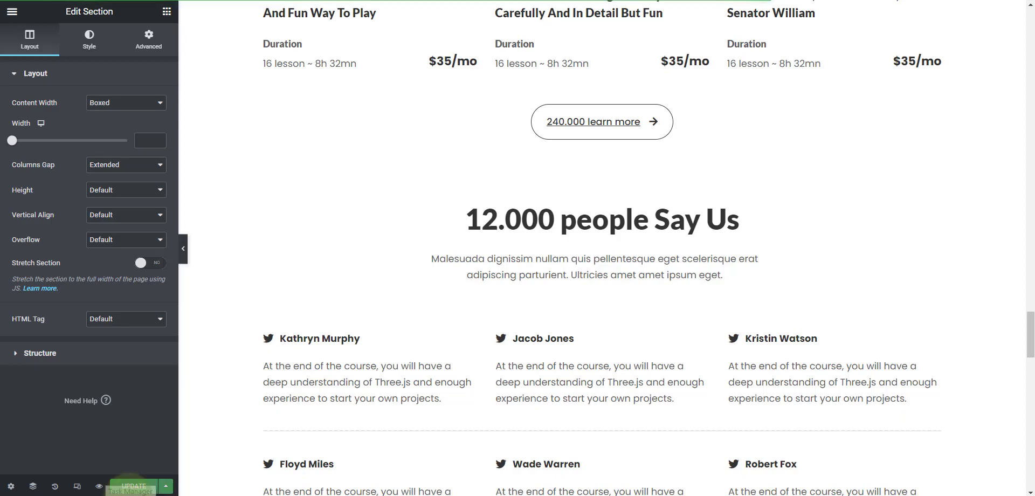
pyautogui.click(99, 487)
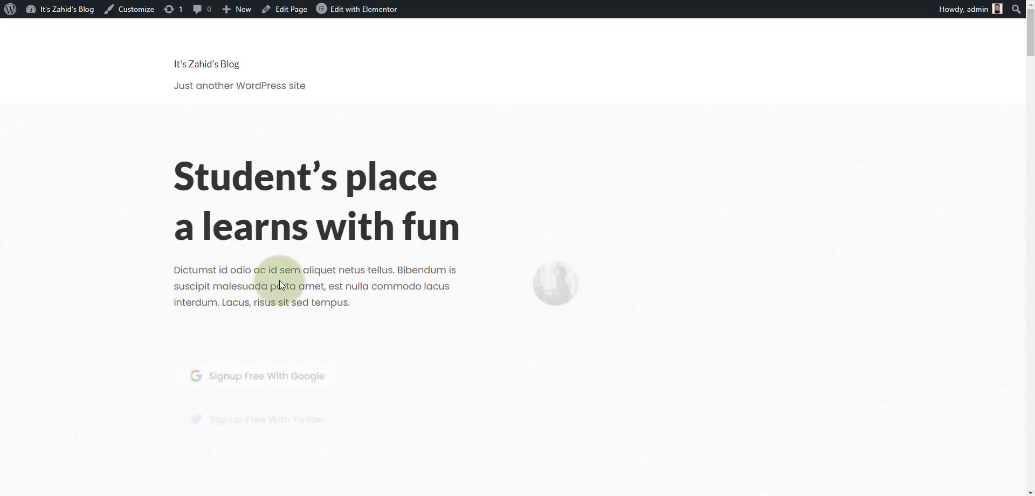
# Step: Examine the previewed Home page's layout from the hero section to the footer, including the header and the feature cards
pyautogui.scroll(-3, 319, 232)
pyautogui.scroll(-15, 402, 228)
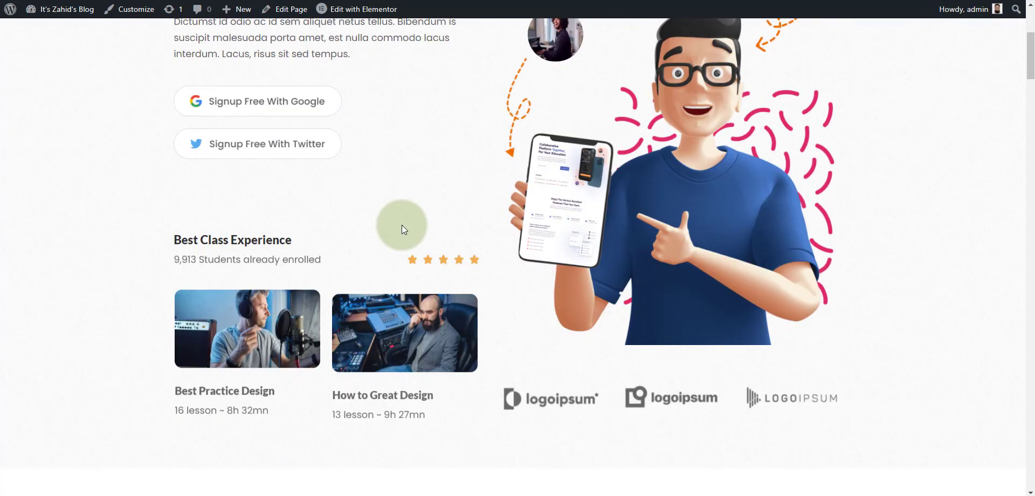
pyautogui.scroll(-20, 401, 235)
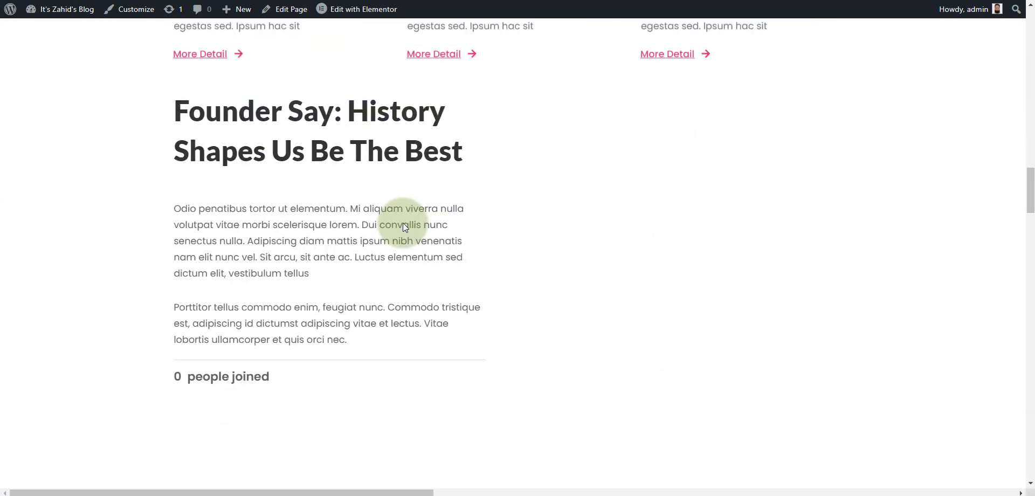
pyautogui.scroll(-20, 419, 246)
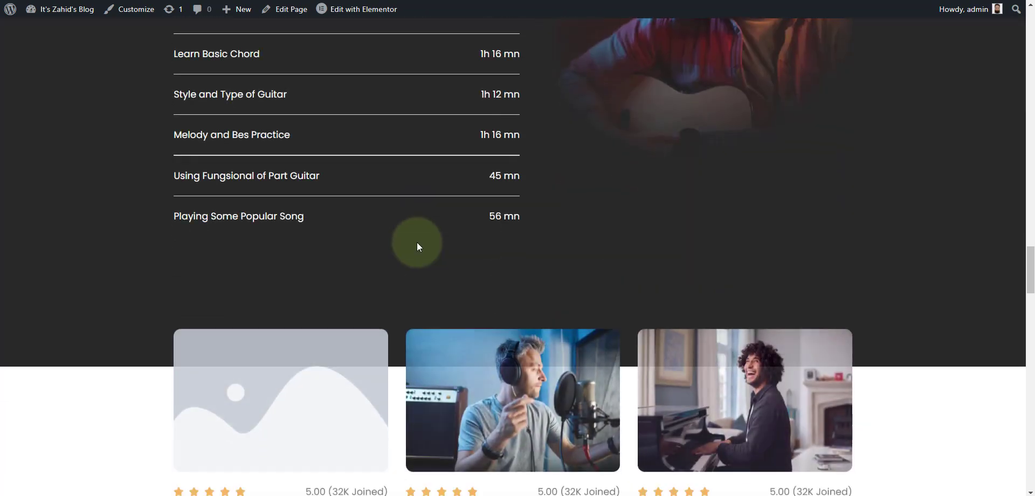
pyautogui.scroll(-20, 426, 232)
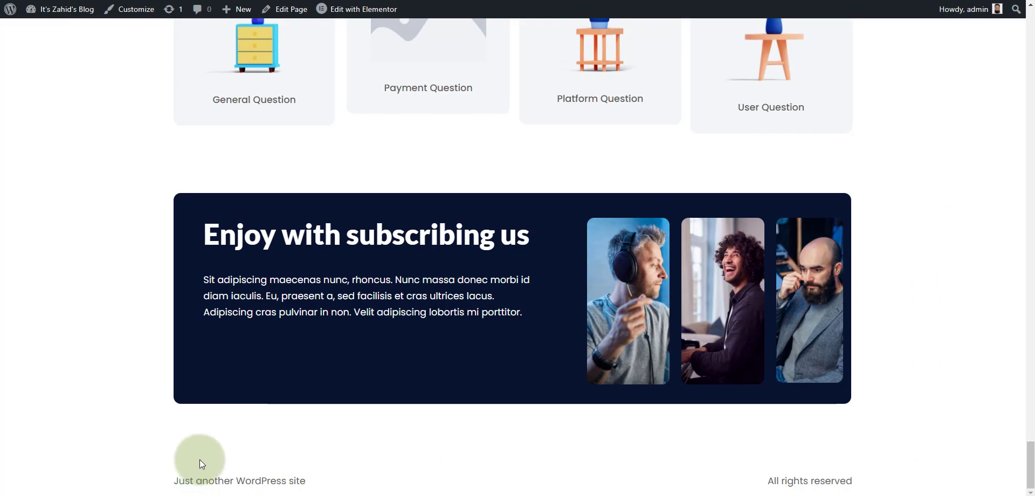
pyautogui.scroll(15, 199, 460)
pyautogui.scroll(10, 168, 491)
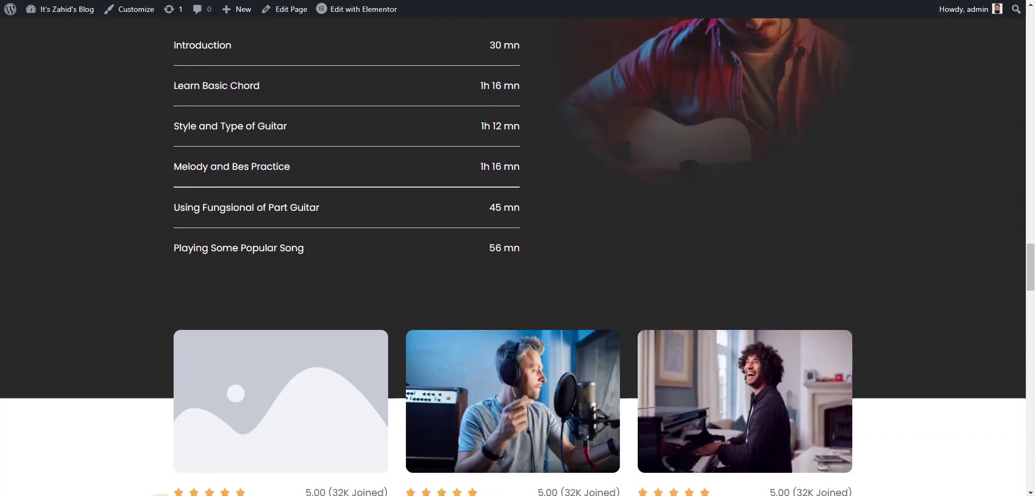
pyautogui.scroll(10, 755, 105)
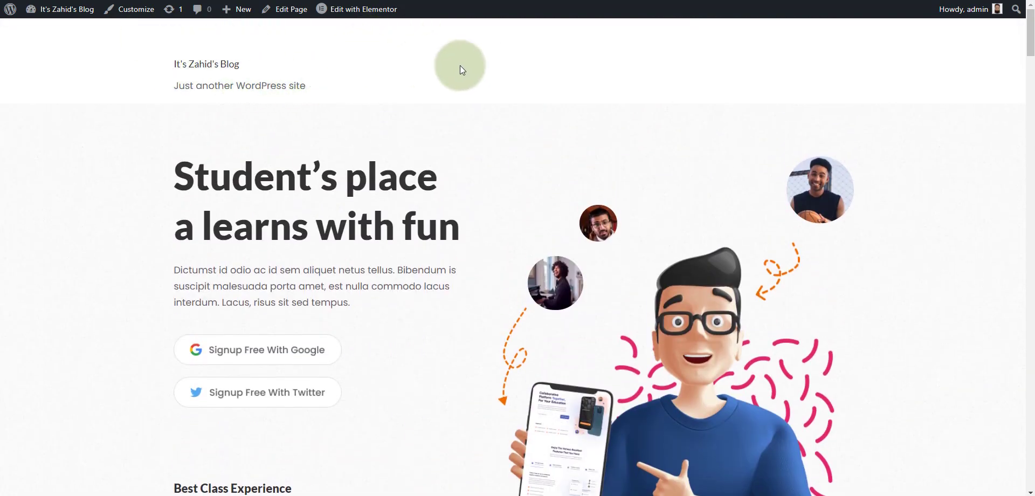
pyautogui.scroll(-10, 192, 258)
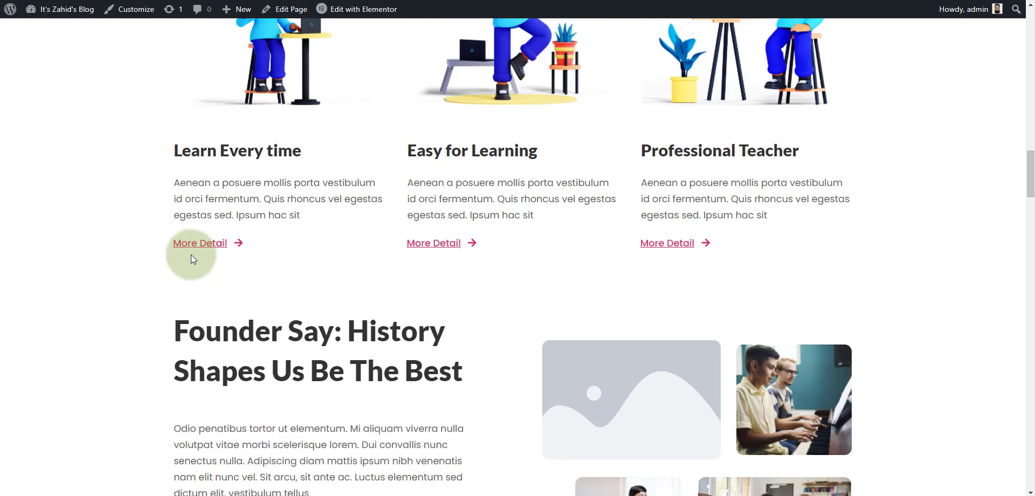
pyautogui.scroll(3, 188, 271)
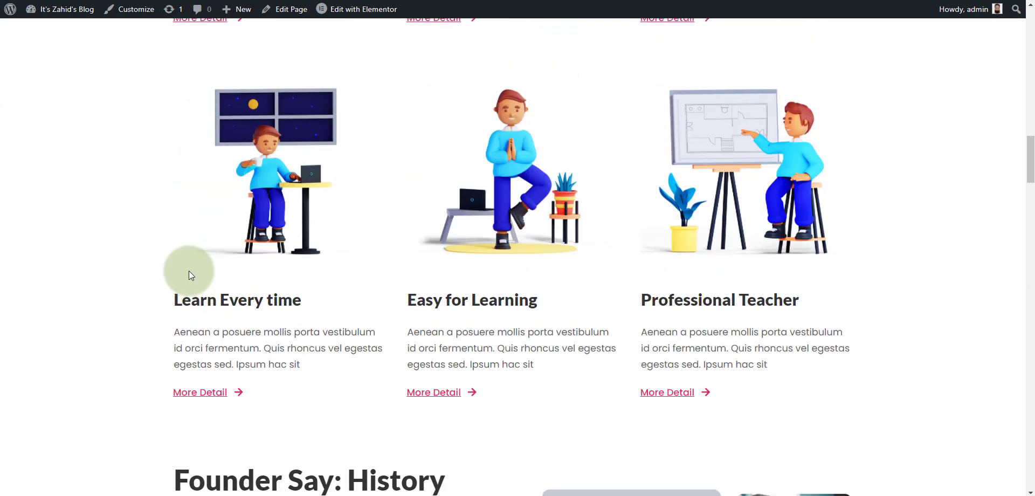